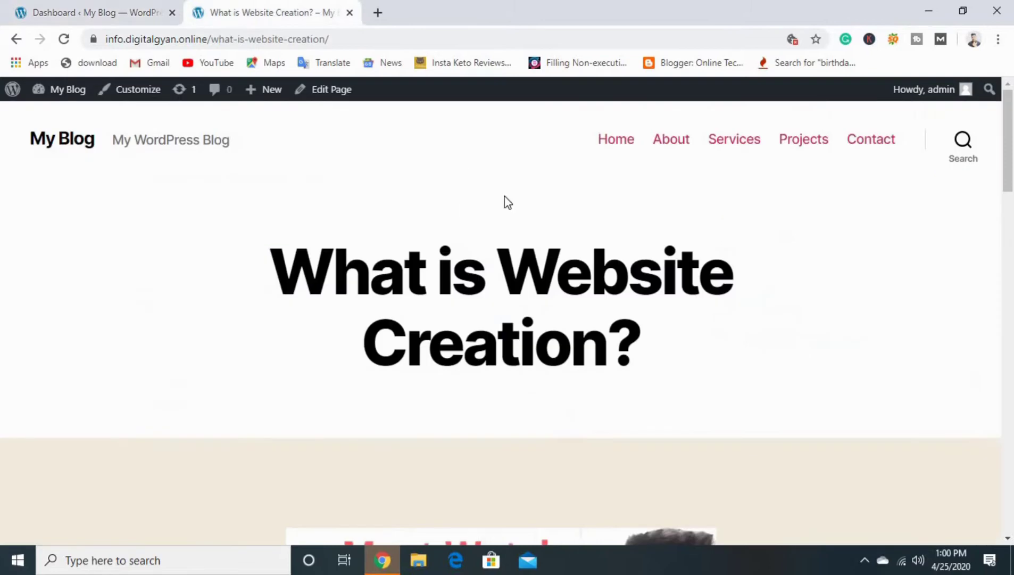
- Review the published "What is Website Creation?" page, from its title down to the end of its content
left_click_drag(271, 244, 634, 329)
scroll(581, 329, "down", 5)
scroll(337, 347, "down", 6)
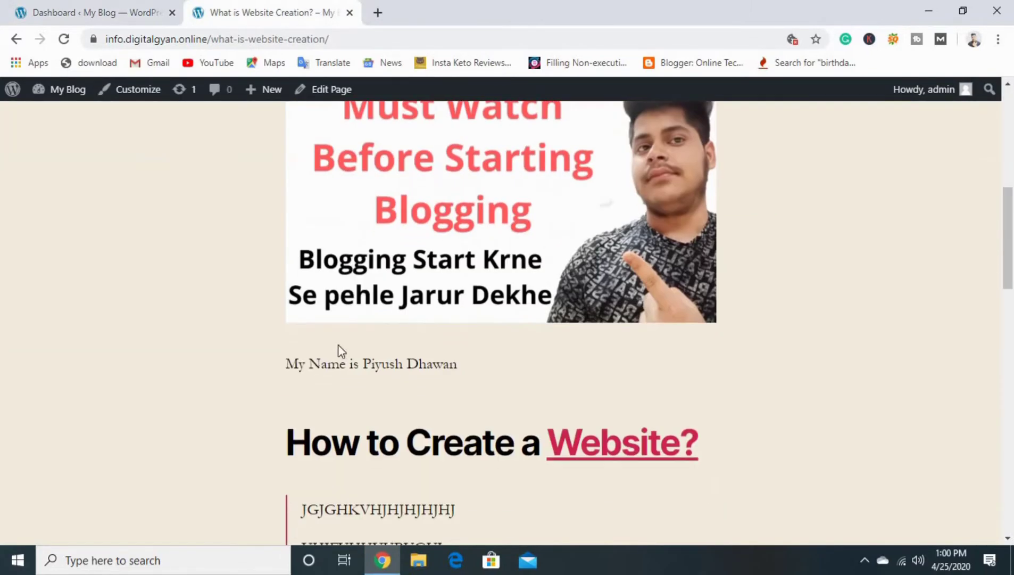
left_click_drag(312, 290, 599, 292)
left_click_drag(295, 213, 319, 403)
scroll(348, 414, "down", 5)
scroll(310, 368, "up", 14)
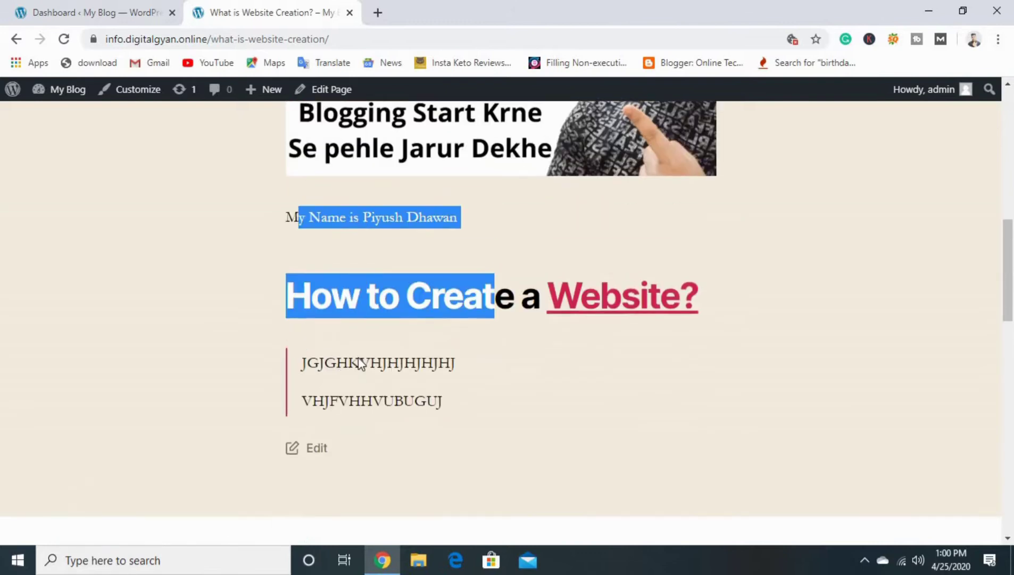
- Go to the list of all posts from the admin dashboard and start a new post
left_click(113, 4)
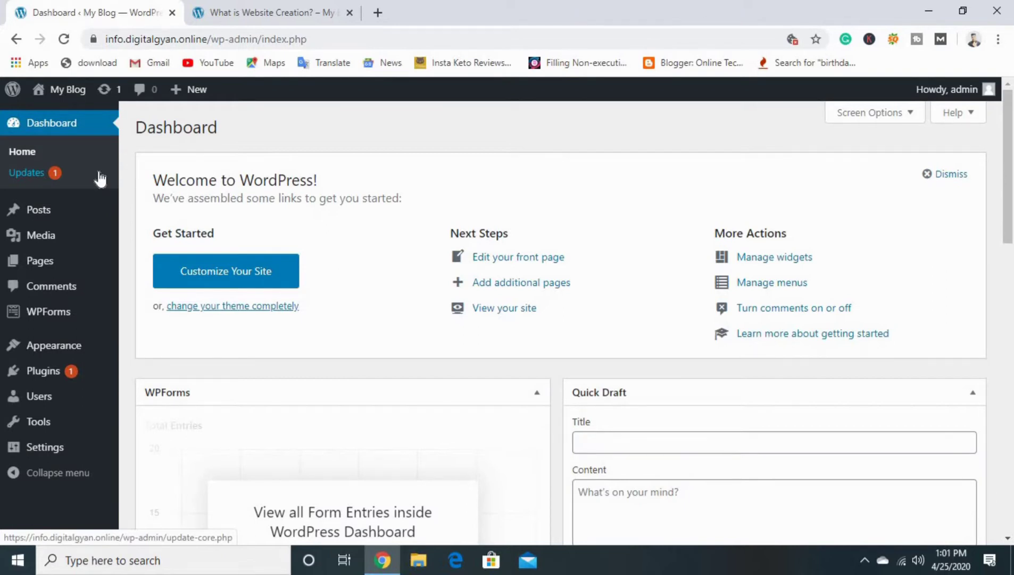
mouse_move(56, 220)
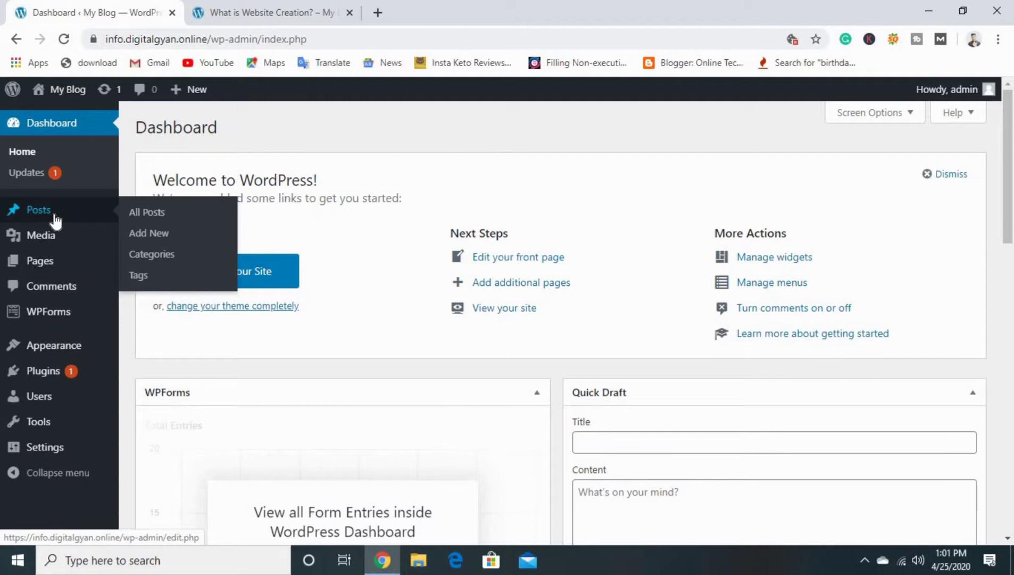
left_click(56, 220)
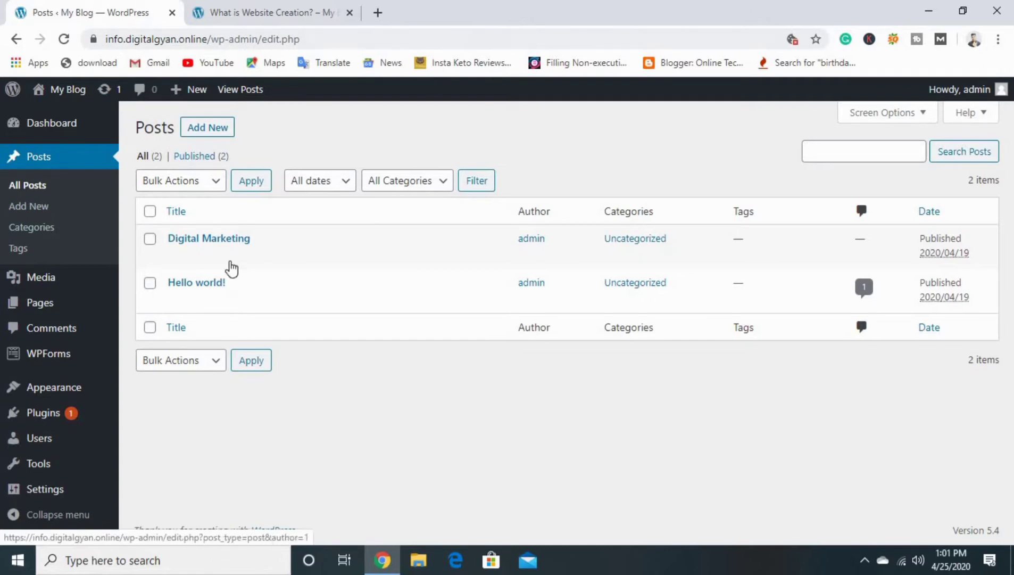
mouse_move(213, 282)
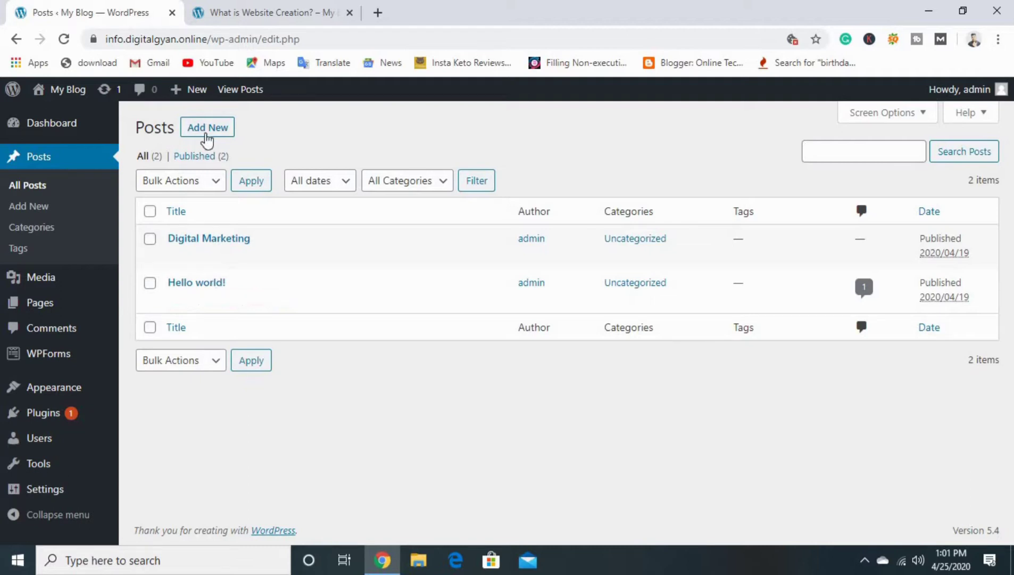
left_click(206, 137)
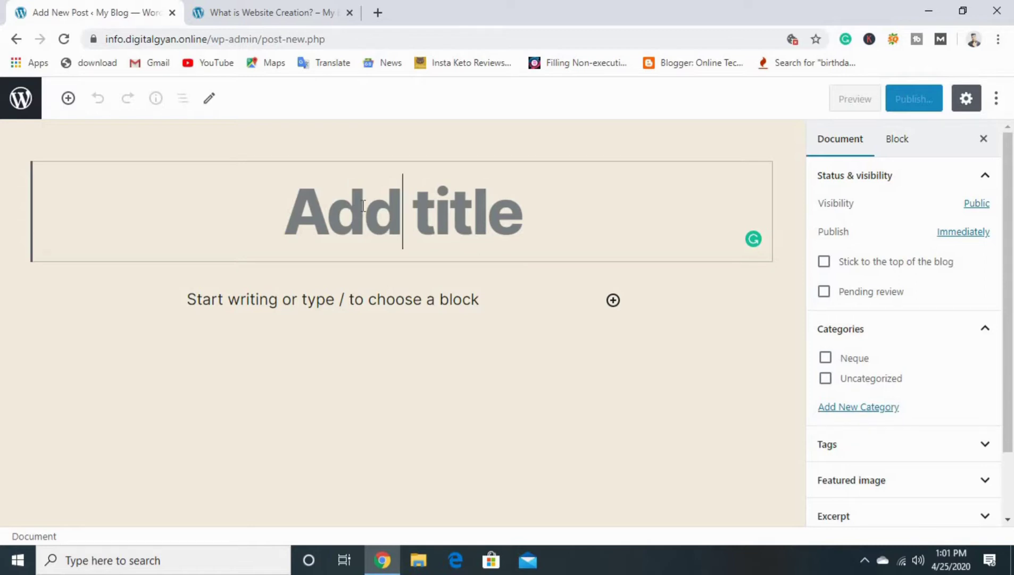
- Title the new post "What Is Digital Marketing?"
type("What ")
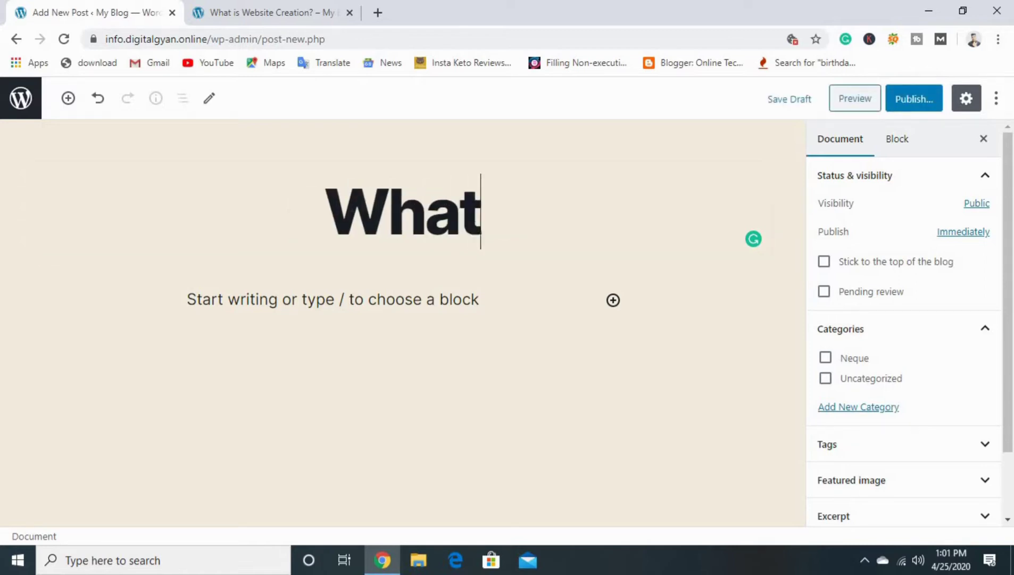
type("Is D")
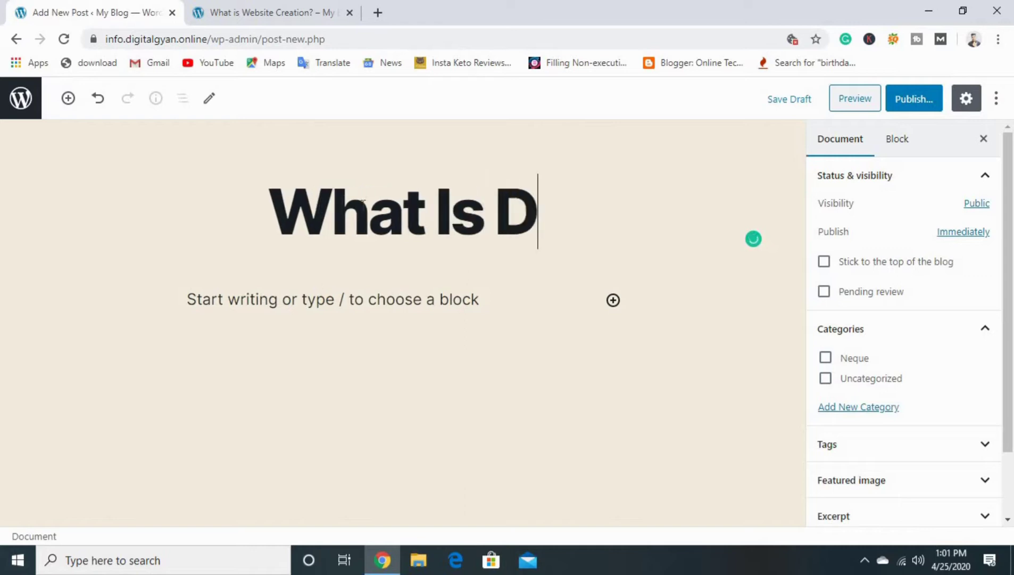
type("igiat")
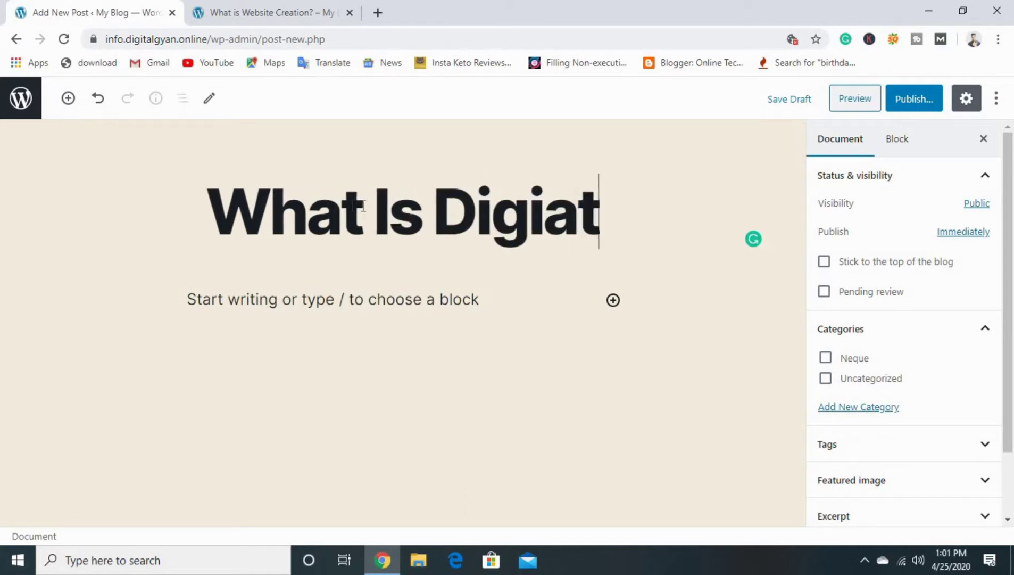
type("l")
key("BackSpace")
key("BackSpace")
key("BackSpace")
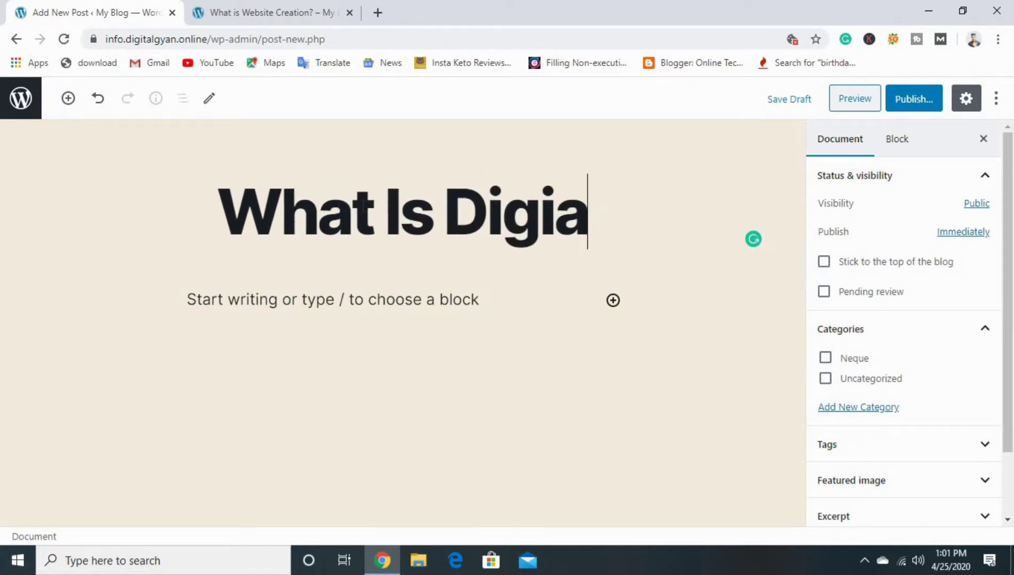
type("tal ")
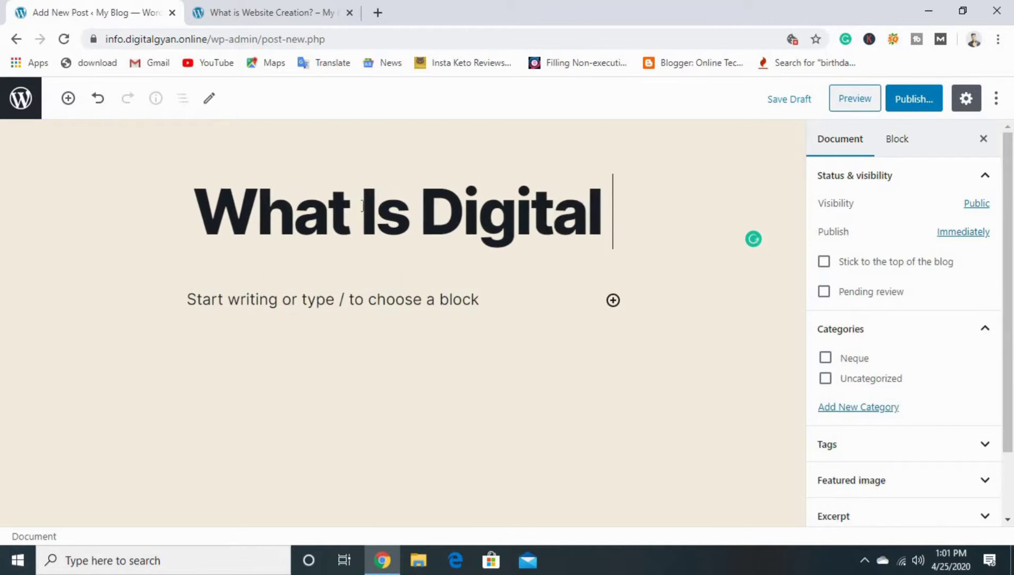
type("Marketing")
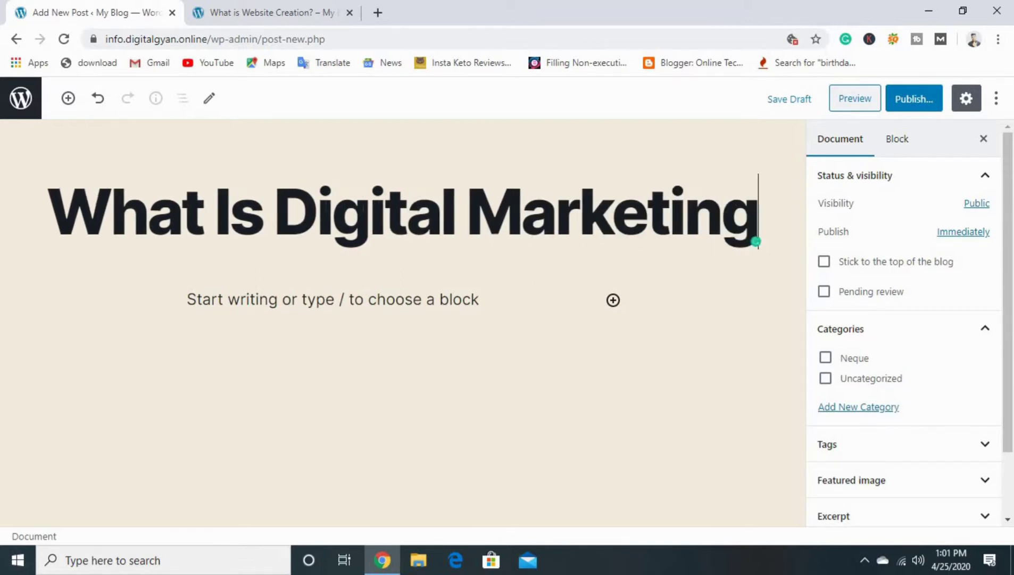
type("?")
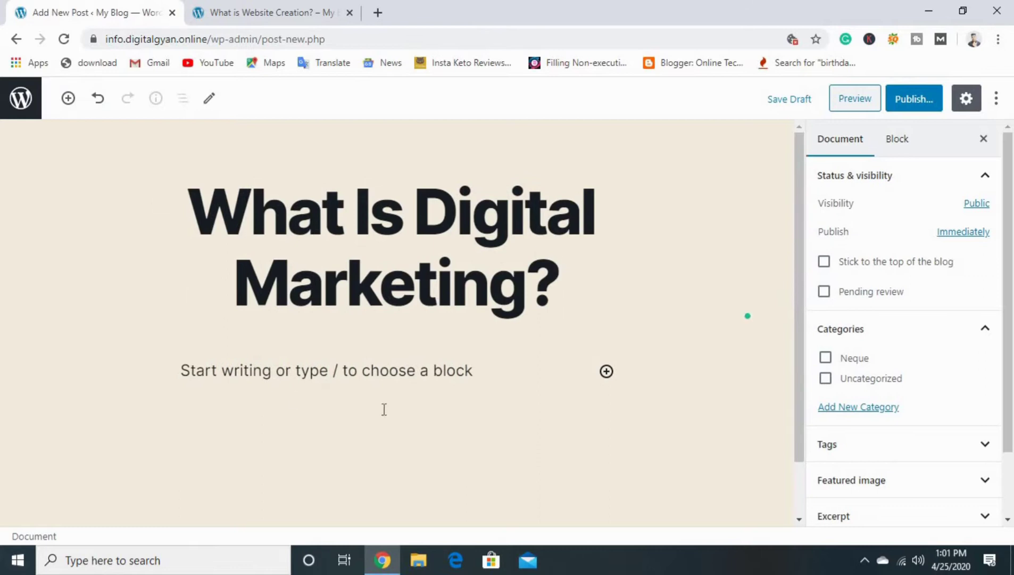
- Write the body paragraph "Digital marketing is a type of marketing in which we have to make presence of our business on online platforms"
left_click(388, 378)
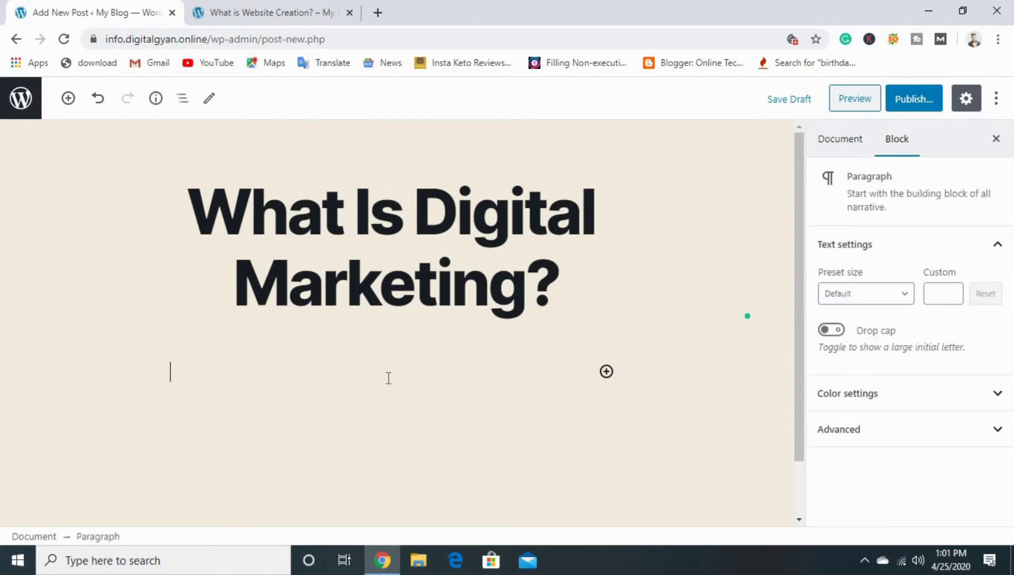
type("Digital marketing is at")
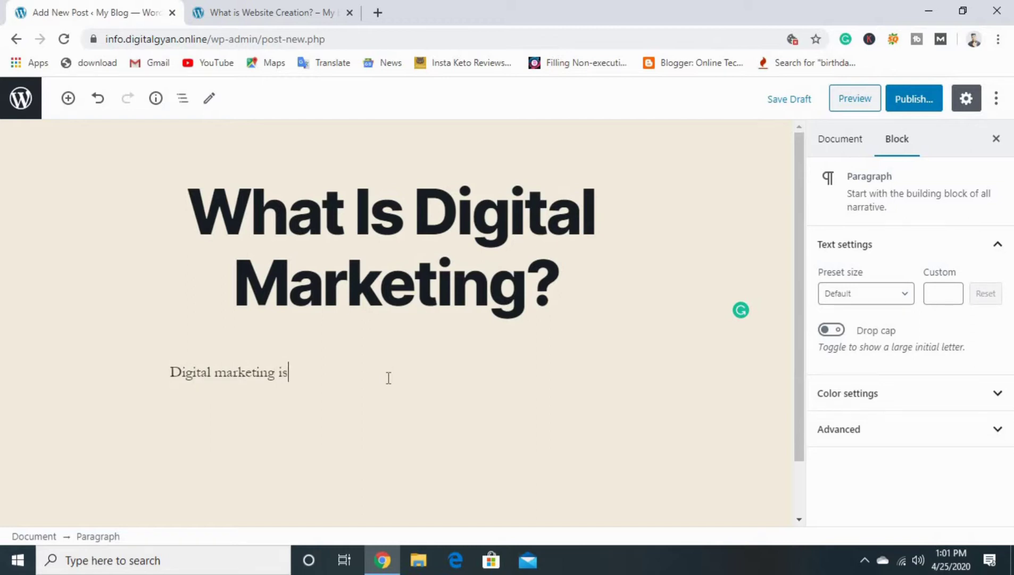
key("BackSpace")
type("type of marketing in")
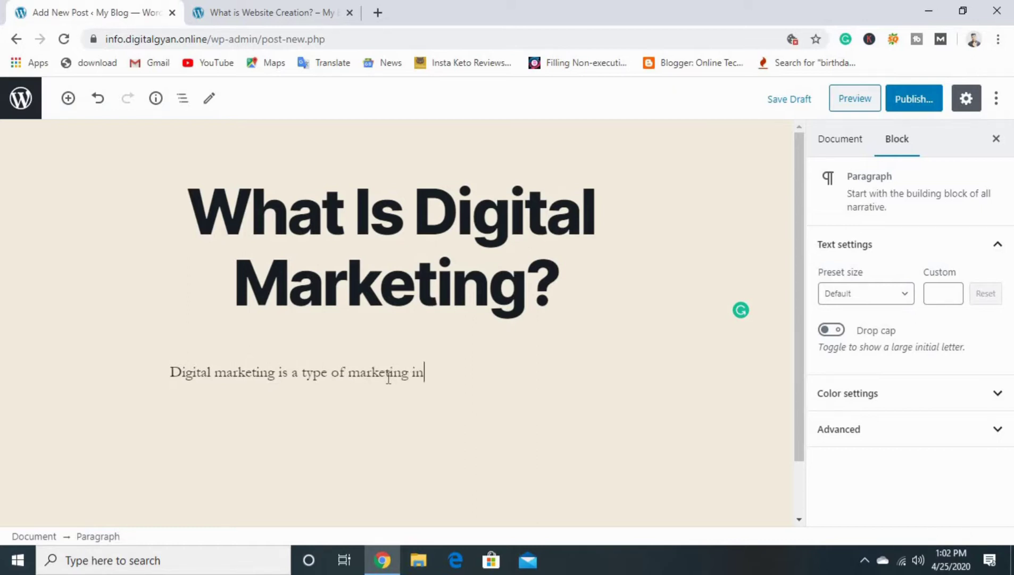
type(" which we have to ")
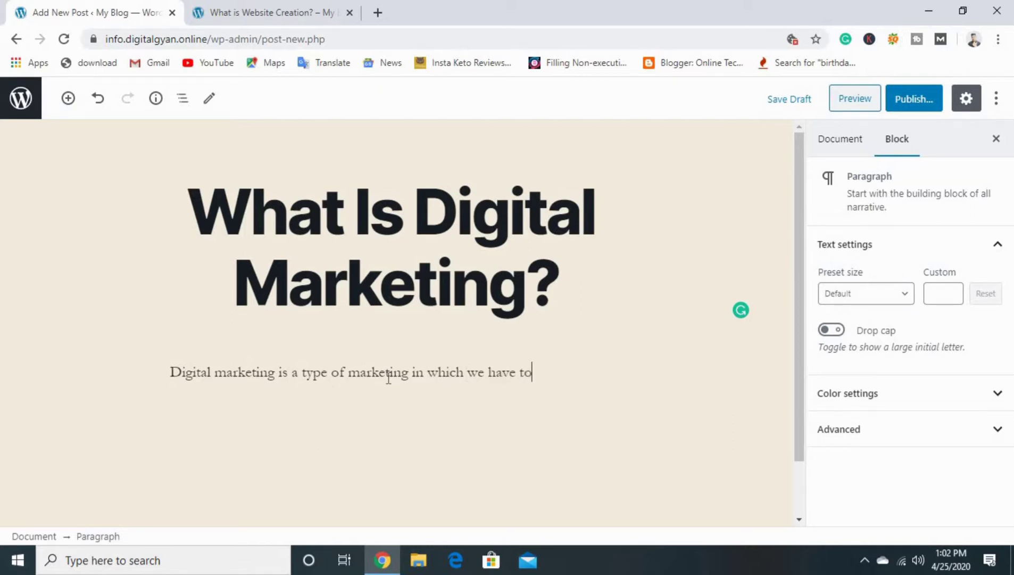
type("make presence")
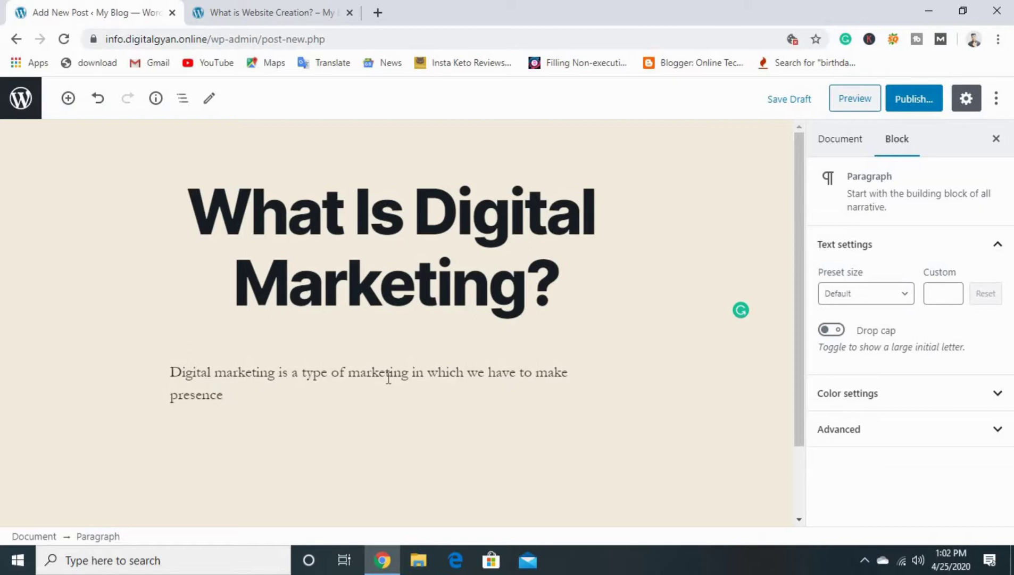
type(" of our business ")
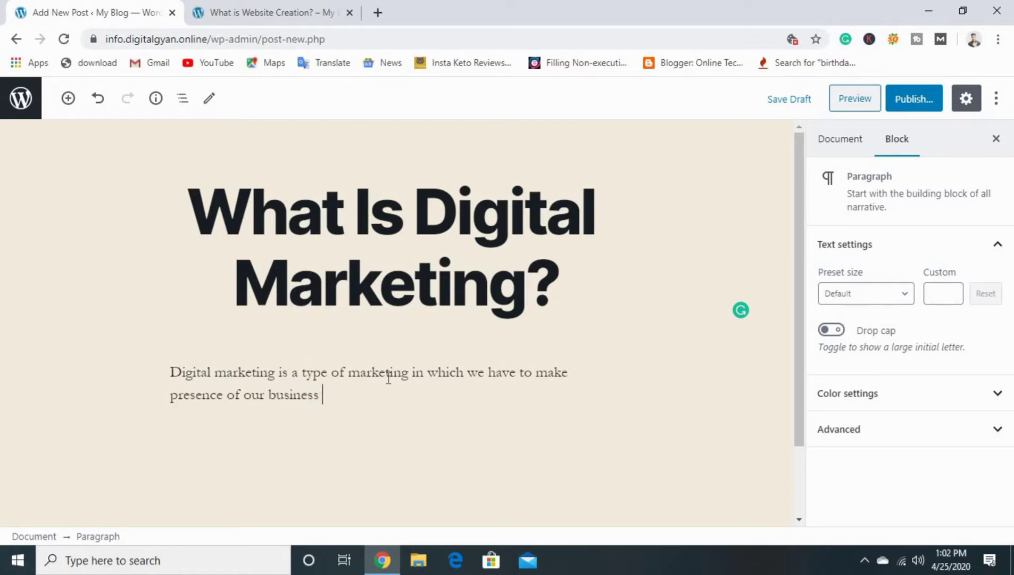
type("on online platforms")
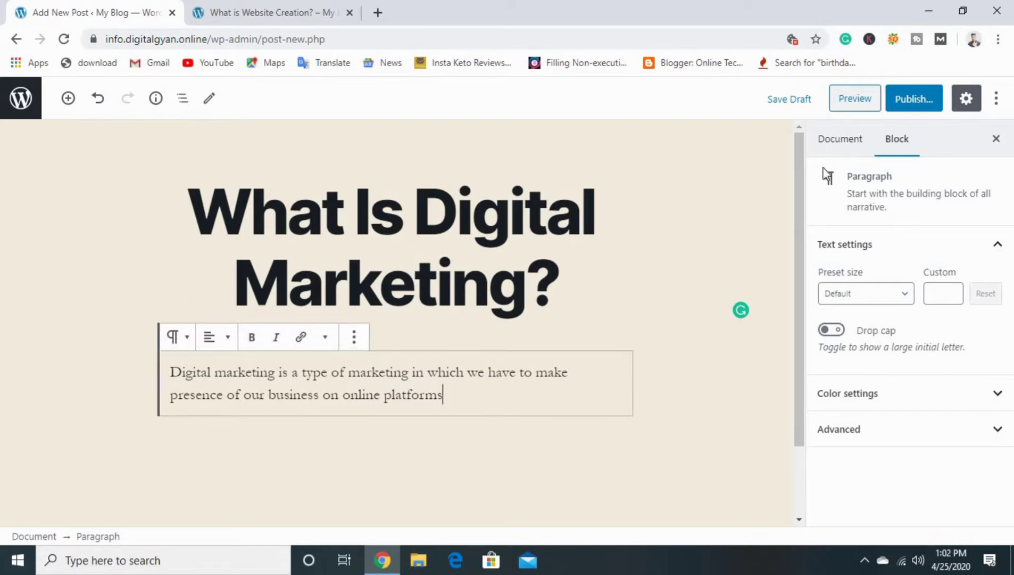
- Create a new category named "Digital Marketing" with no parent category in the post's document settings
left_click(839, 156)
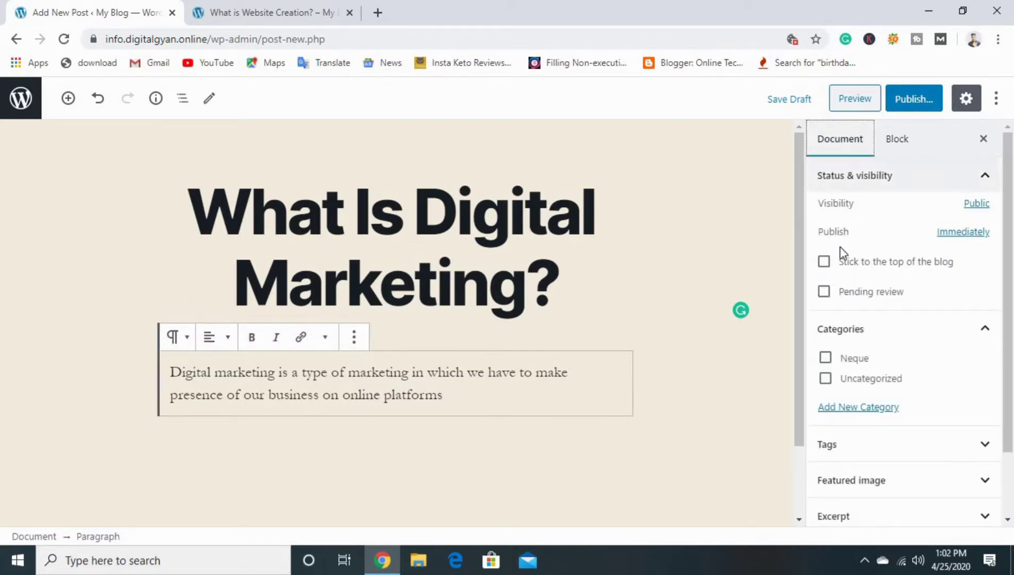
scroll(870, 267, "down", 1)
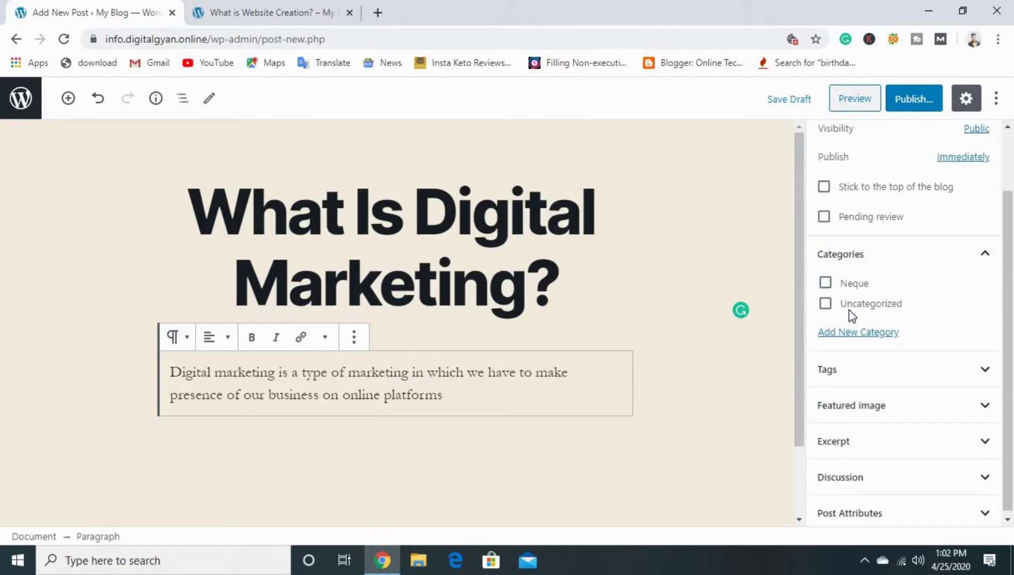
scroll(845, 322, "up", 1)
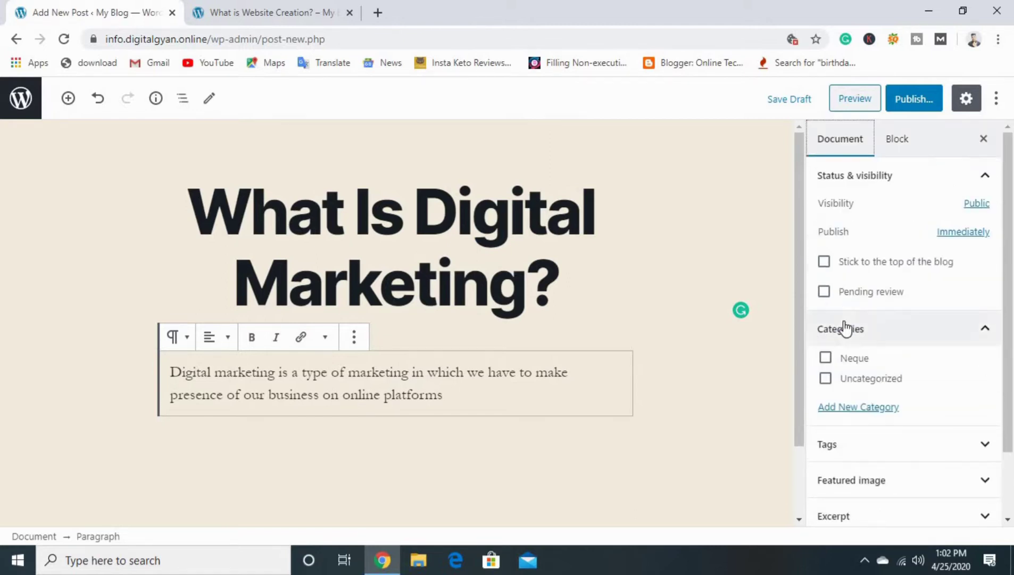
scroll(851, 334, "down", 1)
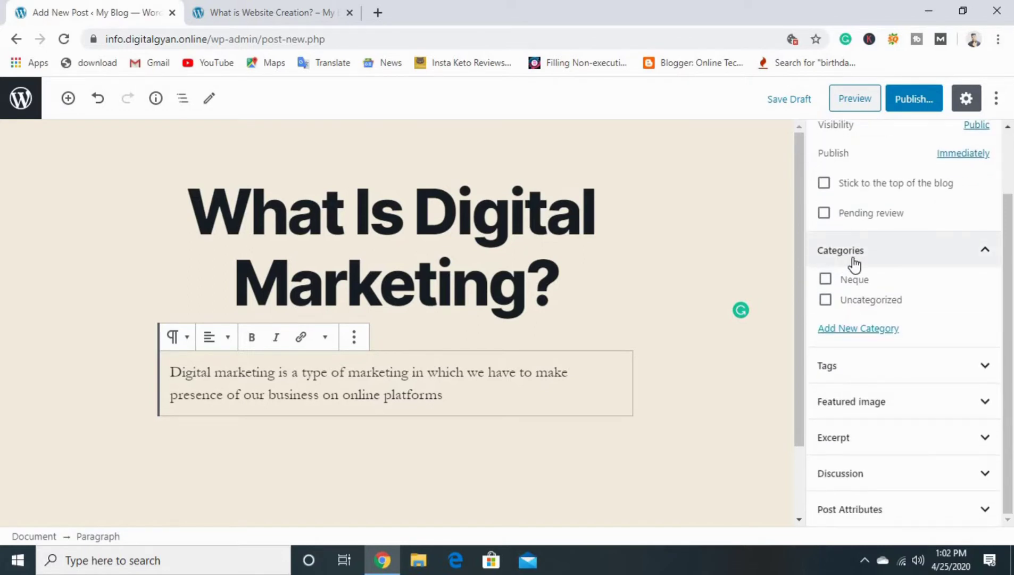
scroll(890, 269, "up", 1)
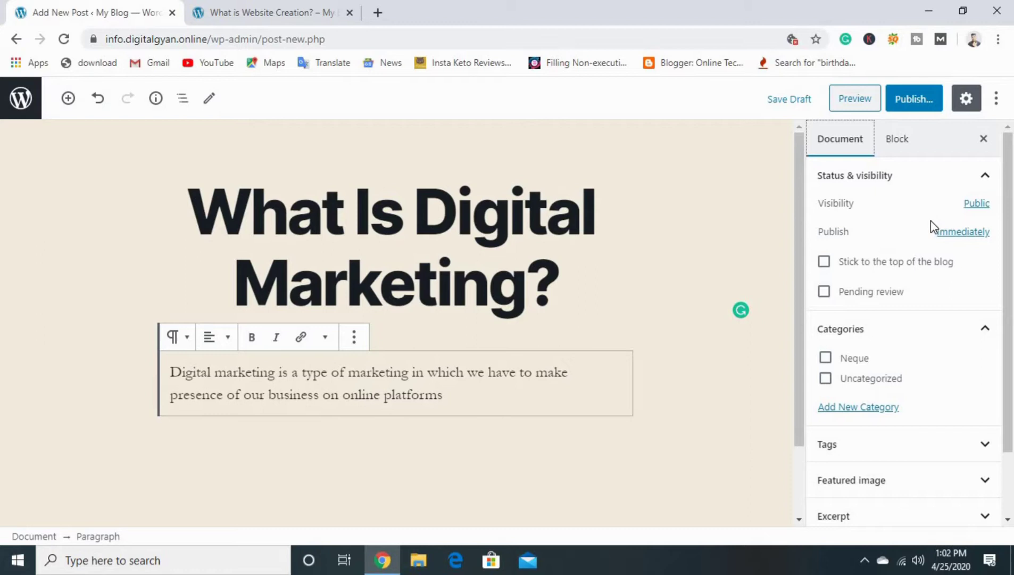
scroll(930, 223, "down", 2)
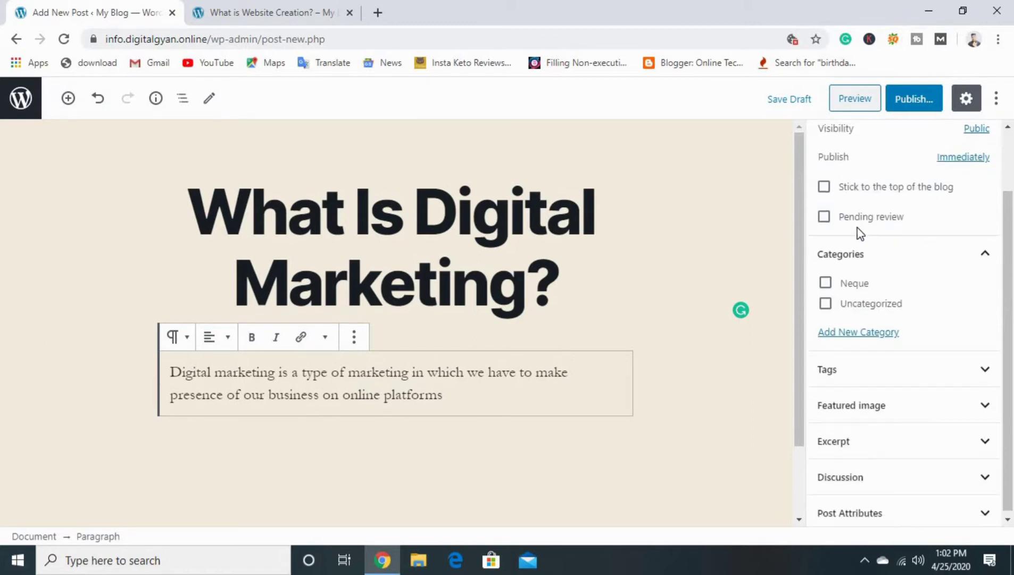
left_click(862, 336)
left_click(866, 379)
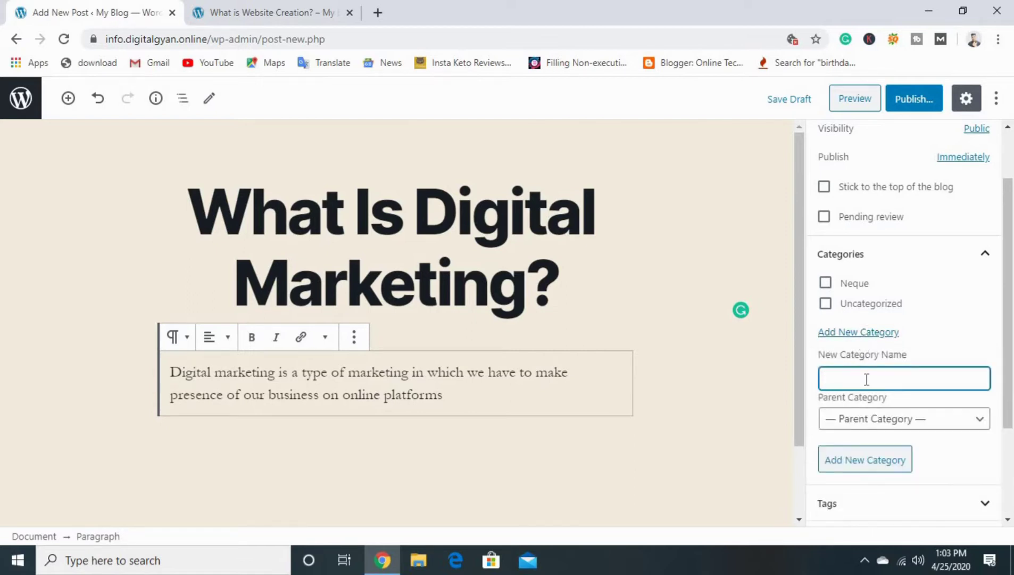
type("Digital Marketinb")
key("BackSpace")
type("g")
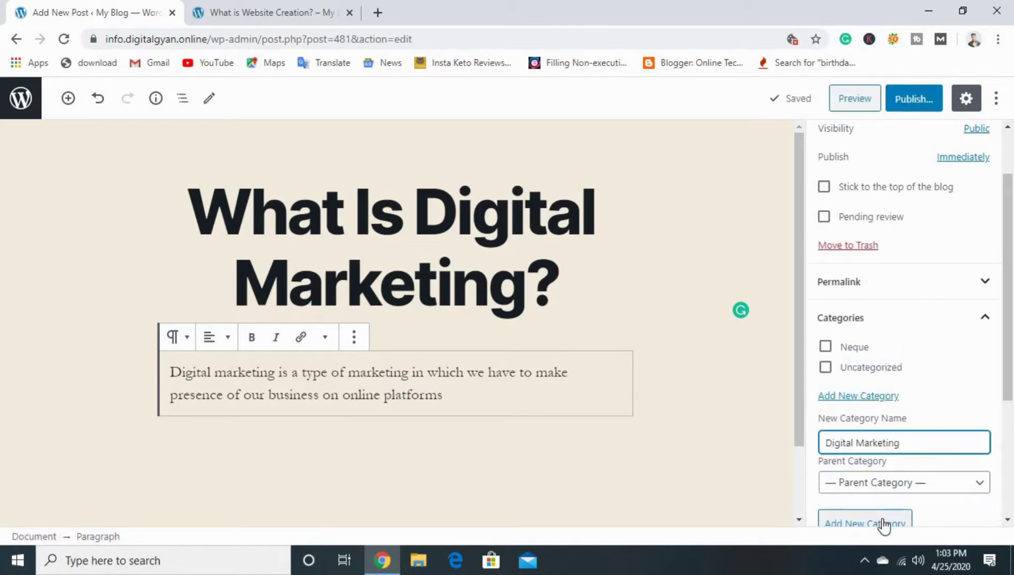
left_click(883, 524)
- Publish the "What Is Digital Marketing?" post immediately with public visibility
scroll(883, 524, "down", 3)
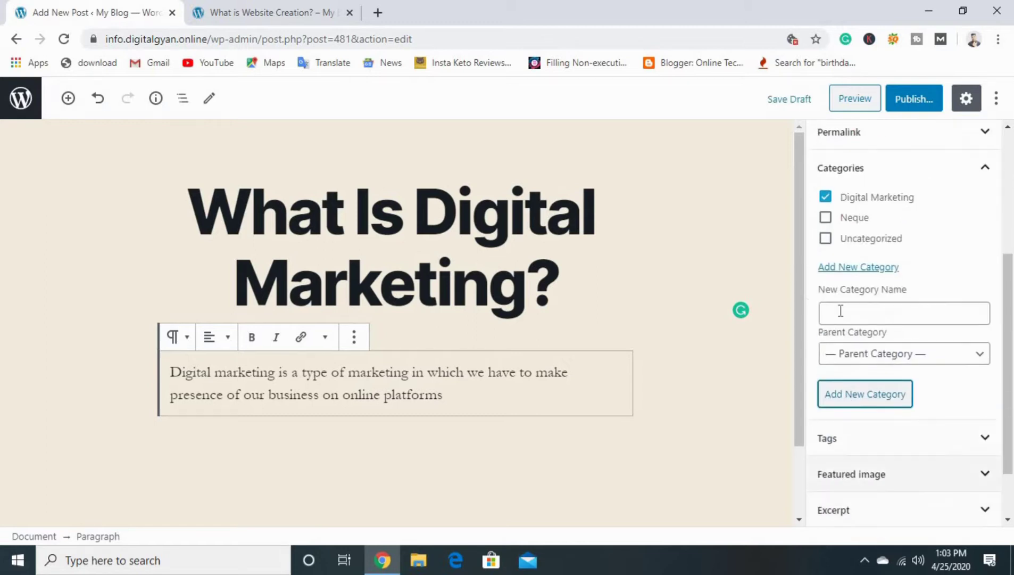
scroll(826, 406, "down", 2)
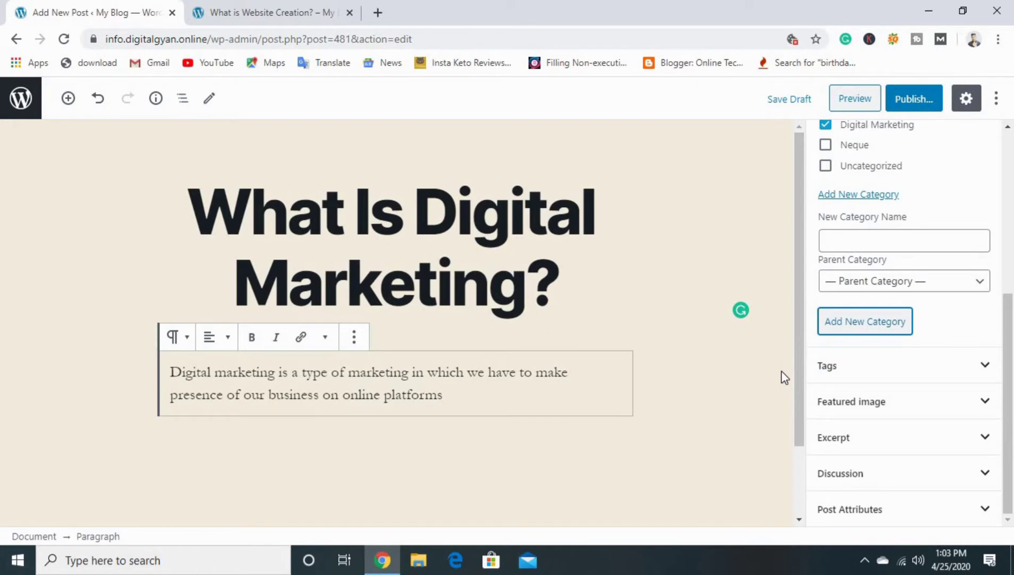
left_click(927, 105)
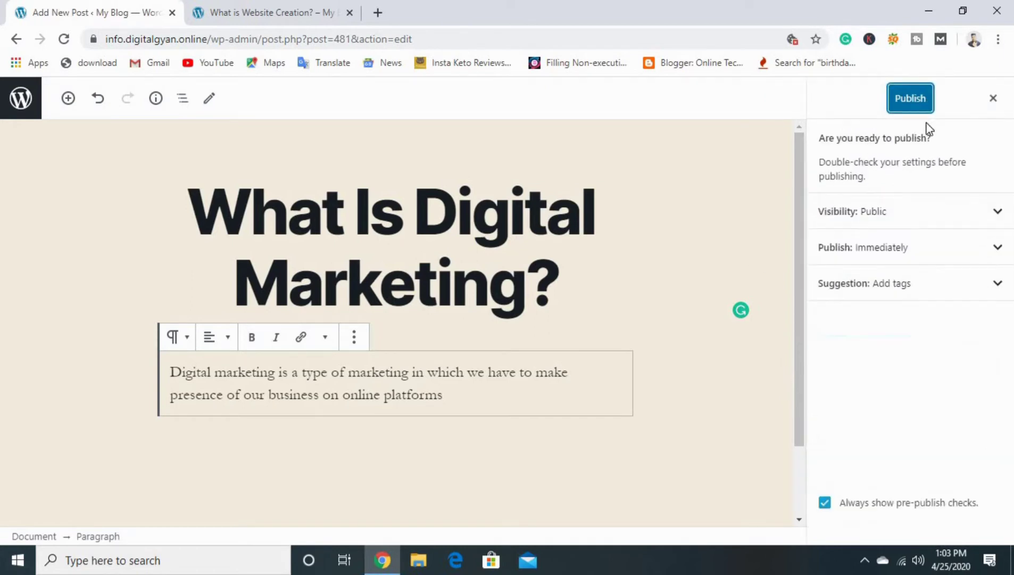
left_click(926, 107)
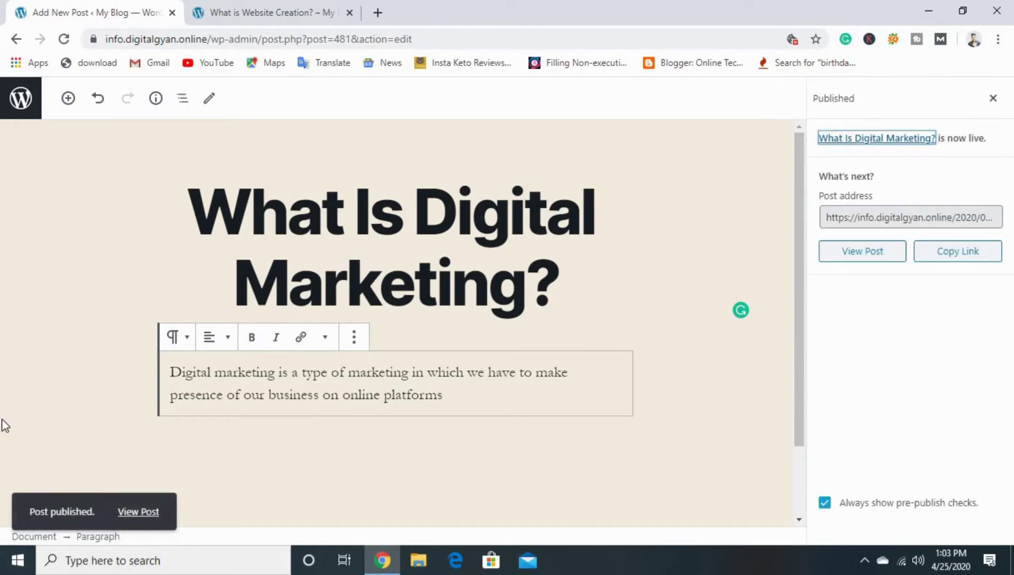
- Return to the list of posts and start another new post
left_click(17, 38)
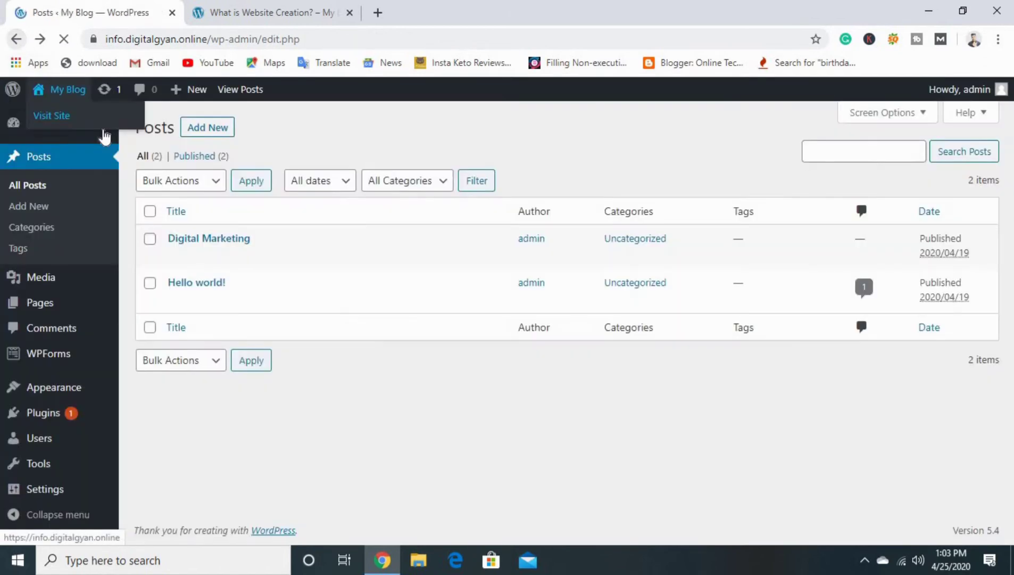
left_click(191, 130)
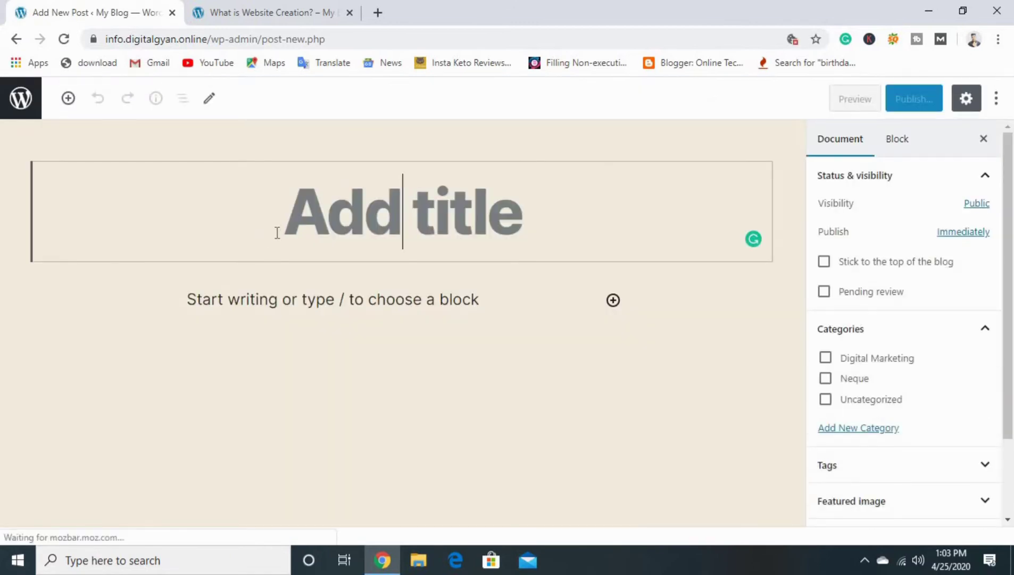
- Title the new post "Social Media Marketing"
type("D")
key("BackSpace")
type("Social Media Marketin")
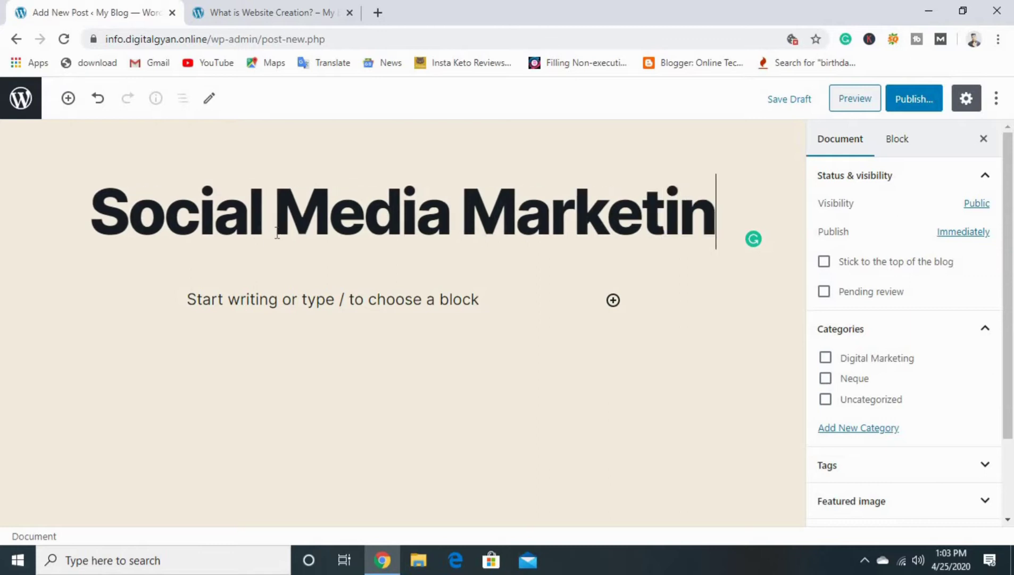
type("g")
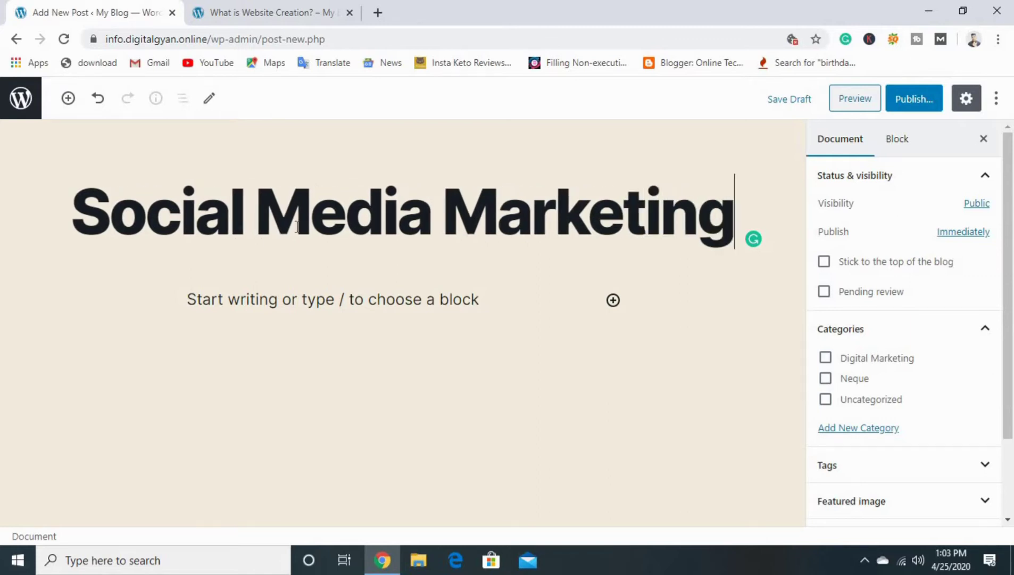
- Assign the post to the Digital Marketing category and publish it immediately with public visibility
left_click(828, 358)
left_click(921, 99)
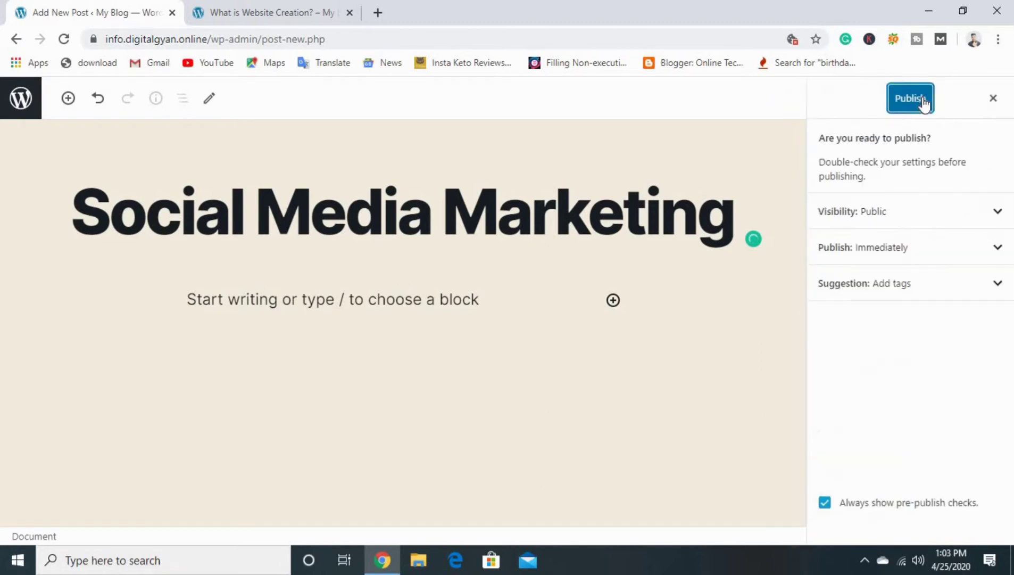
left_click(922, 99)
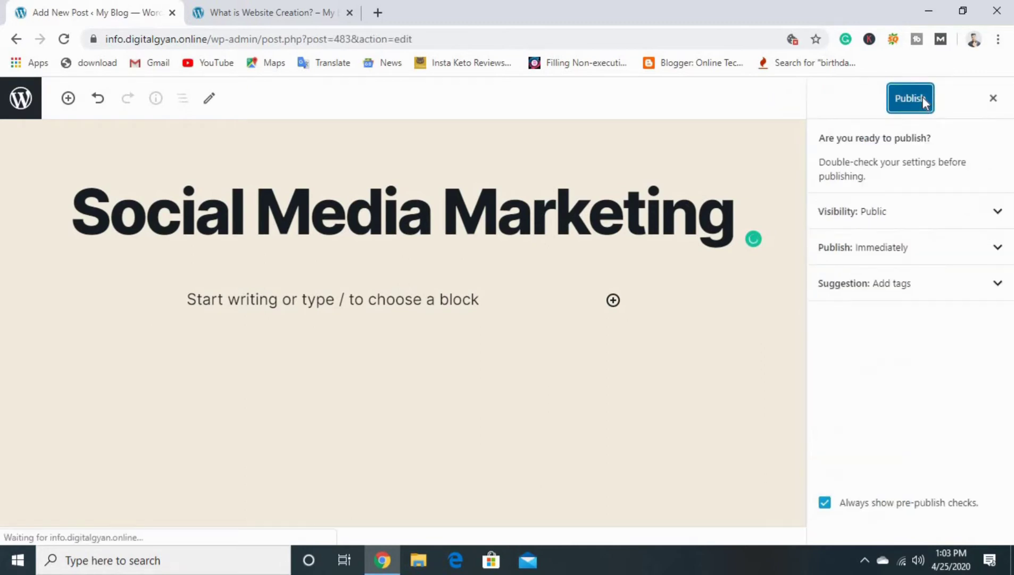
- Return to the list of posts and start another new post titled "Search engine optimization"
left_click(16, 41)
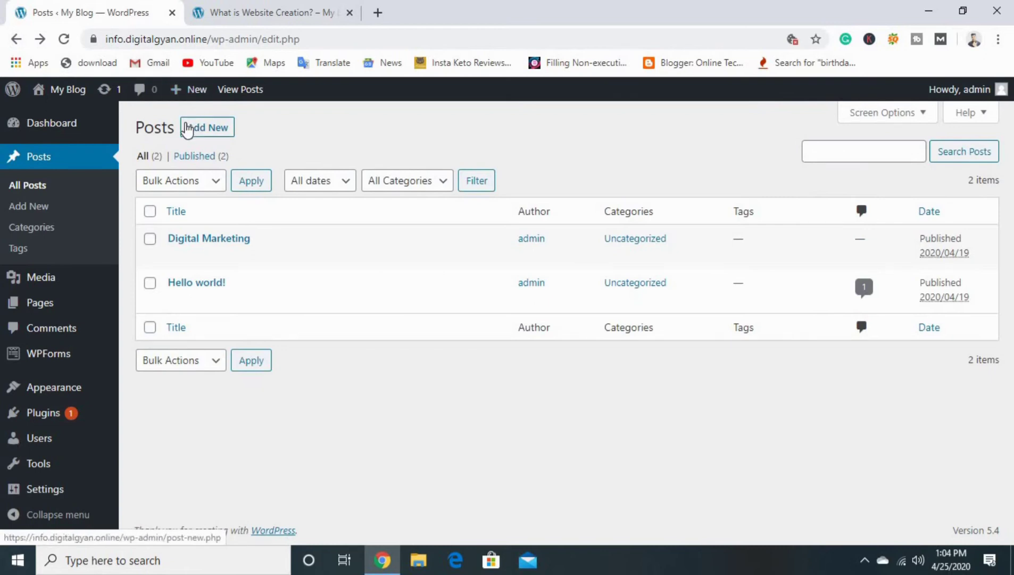
left_click(65, 40)
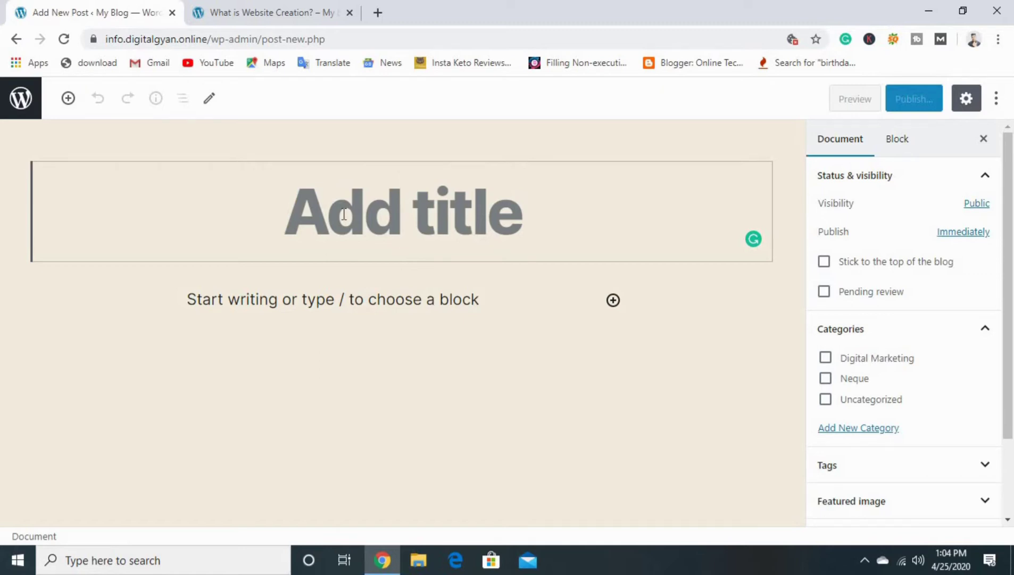
type("Search engine optimizati")
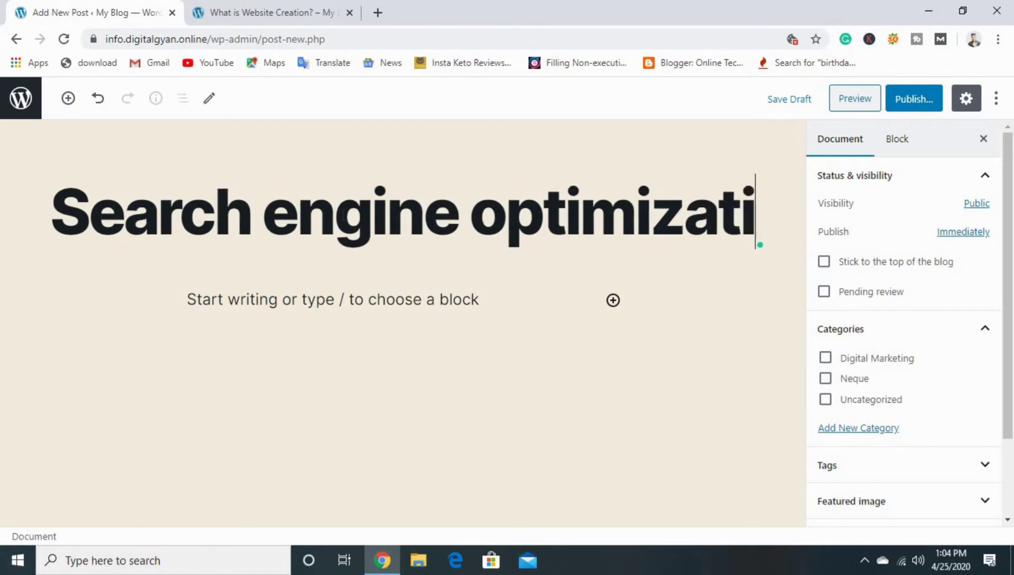
type("oj")
key("BackSpace")
type("n")
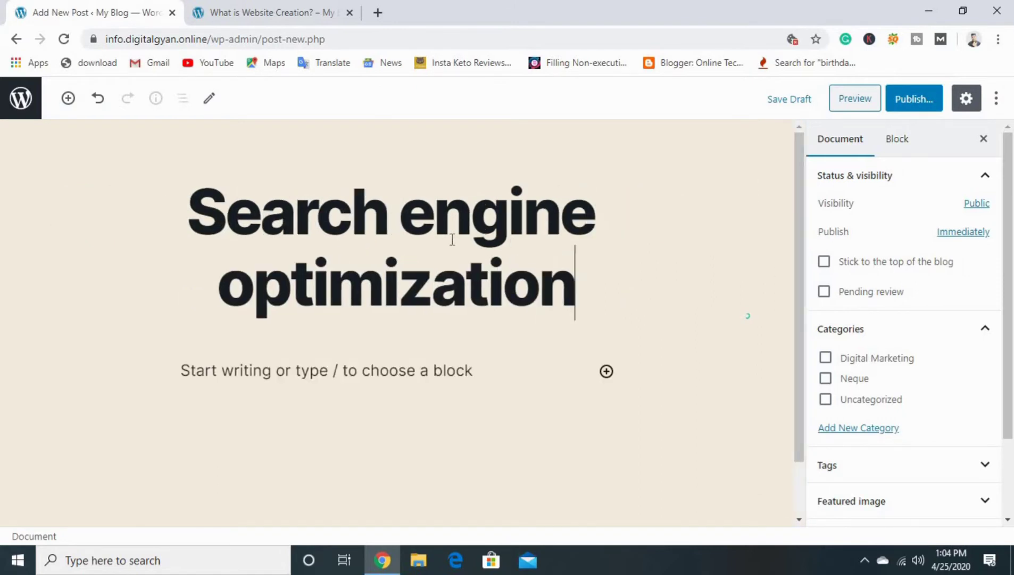
- Create a new category named "seo" for the post and publish the post with public visibility
left_click(856, 429)
left_click(855, 474)
type("se")
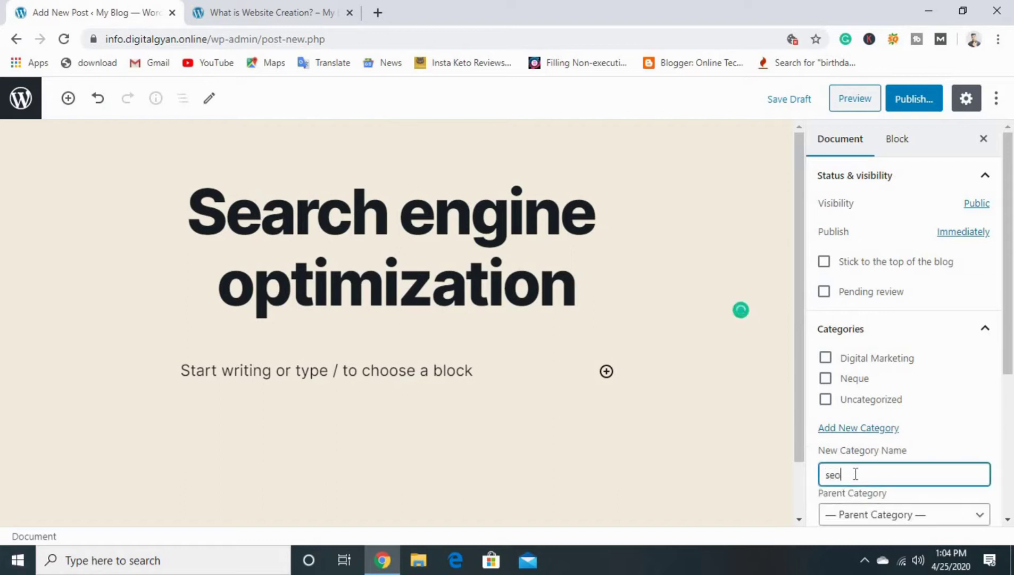
type("o")
key("Return")
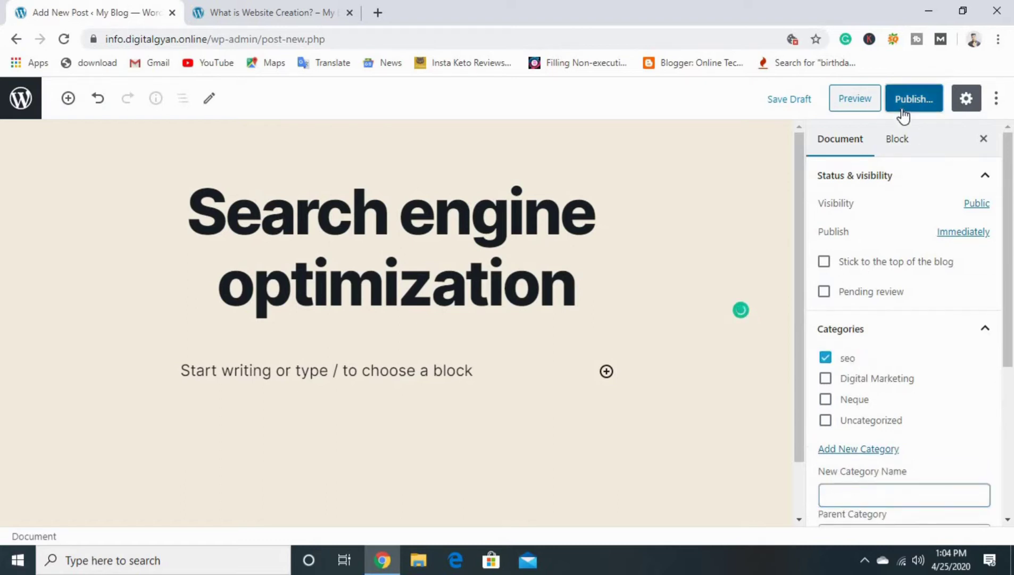
left_click(903, 105)
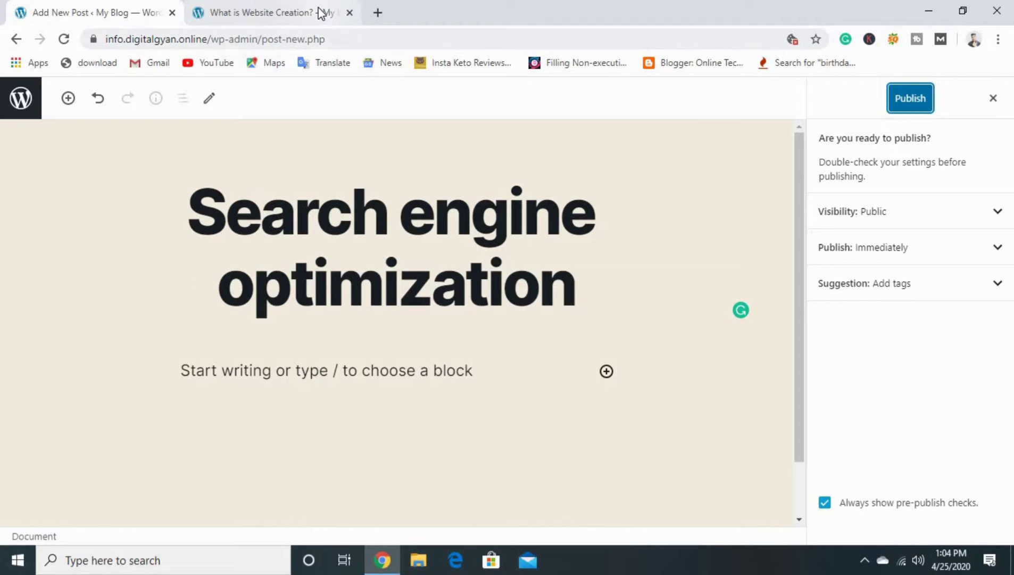
left_click(924, 106)
- Open the blog's home page in the other browser tab and look through its Recent Posts list
left_click(287, 15)
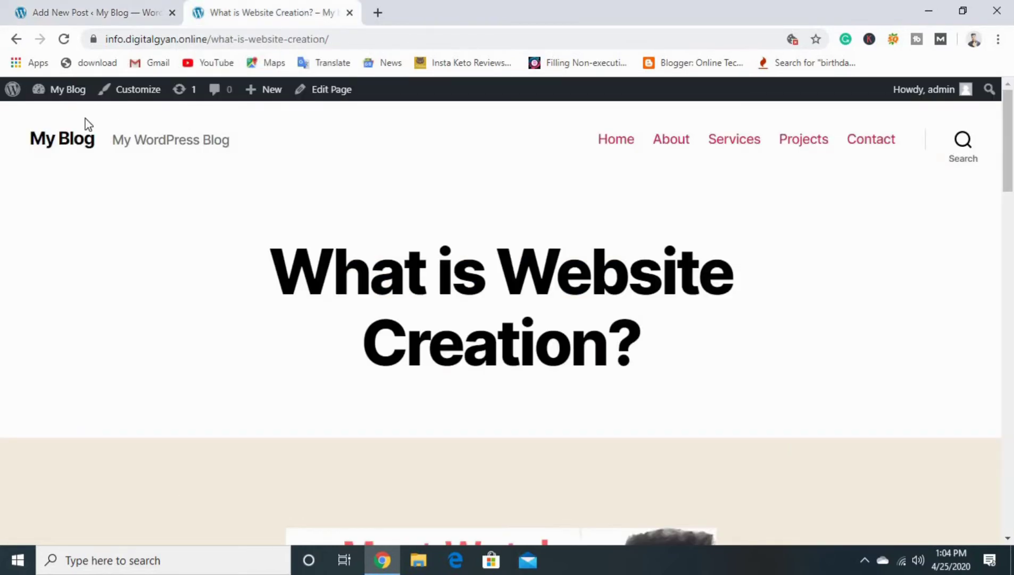
left_click(62, 139)
scroll(464, 177, "down", 5)
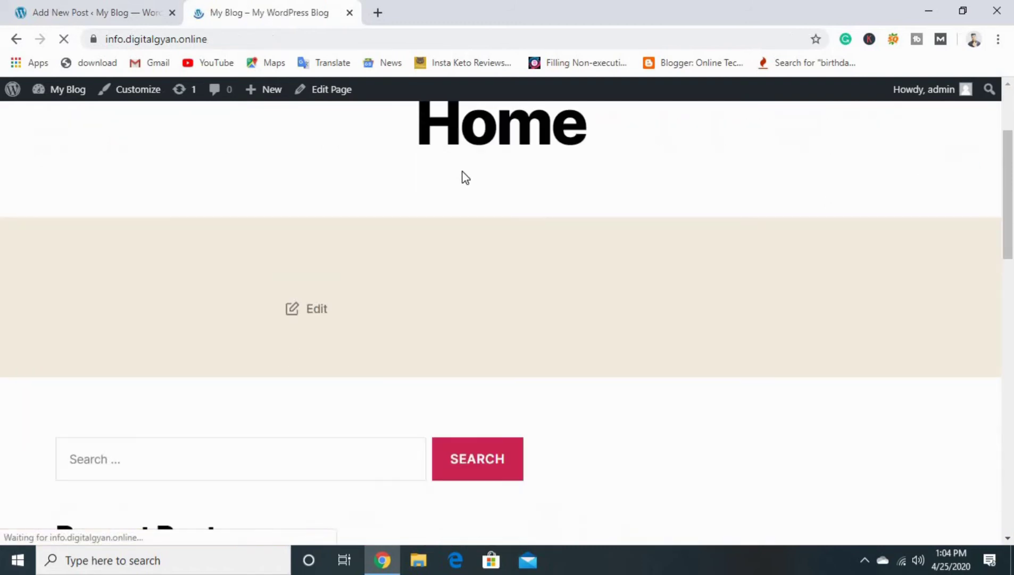
scroll(442, 179, "up", 4)
scroll(383, 213, "down", 7)
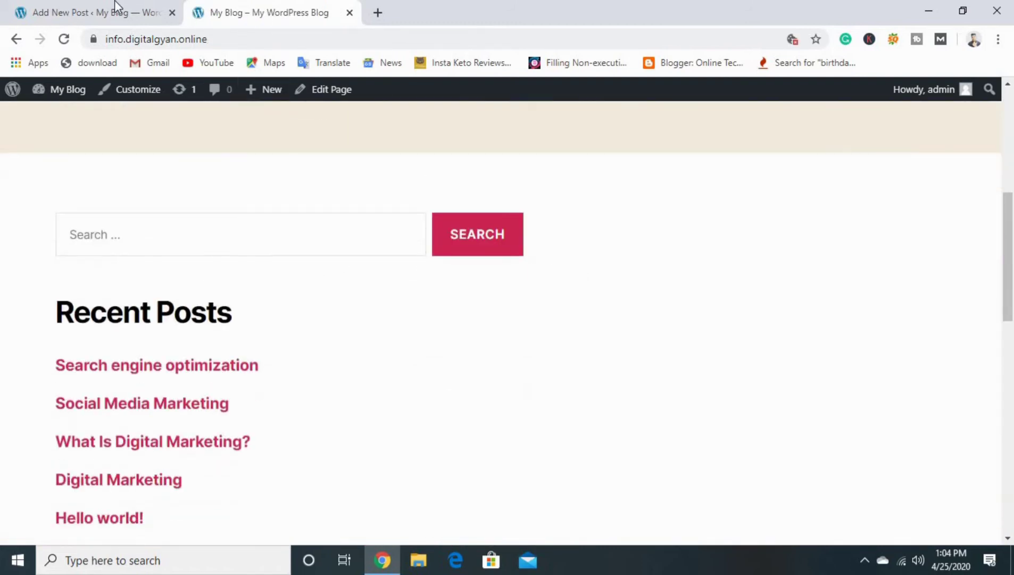
- Return to the editor and view the published "Search engine optimization" post on the live site
left_click(116, 7)
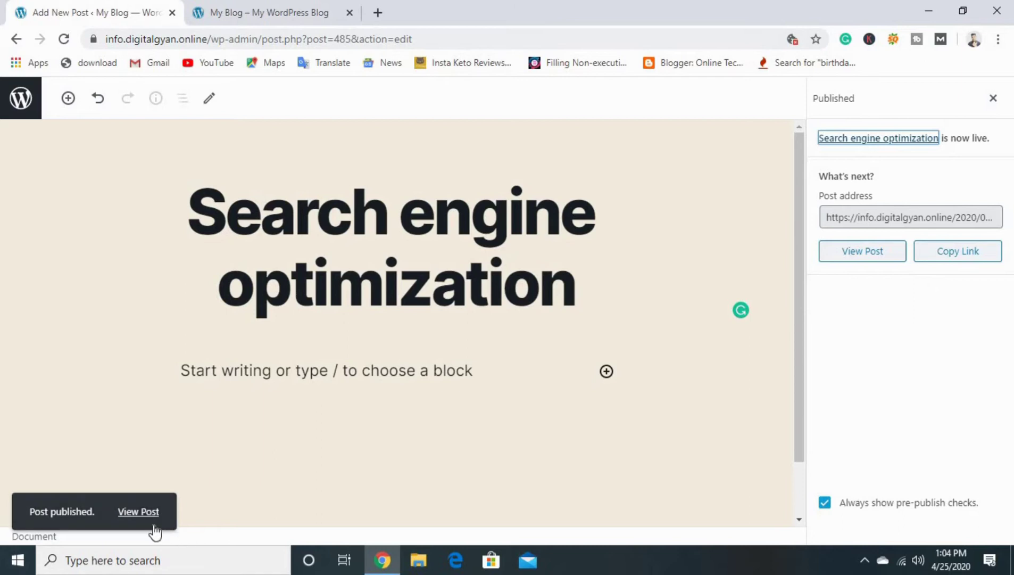
left_click(141, 513)
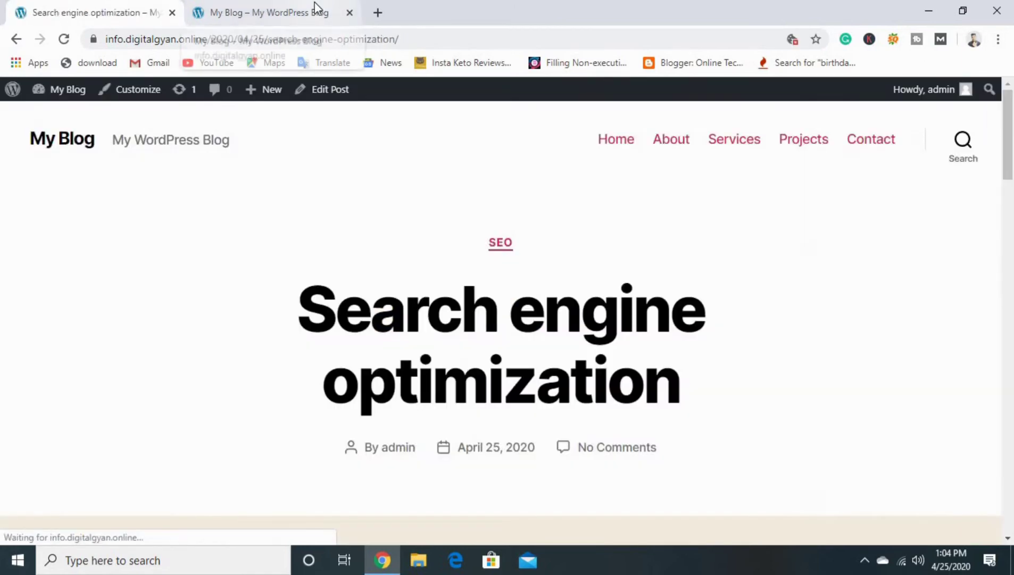
scroll(429, 187, "down", 10)
scroll(428, 187, "up", 10)
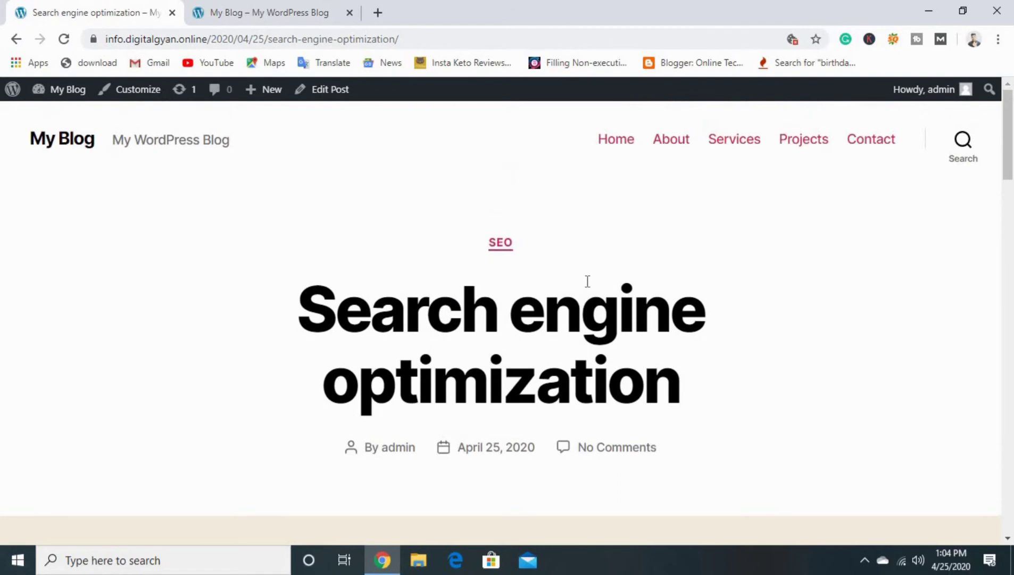
- Go from the post to the blog's home page and examine its Recent Posts, Archives and Categories lists
left_click(55, 141)
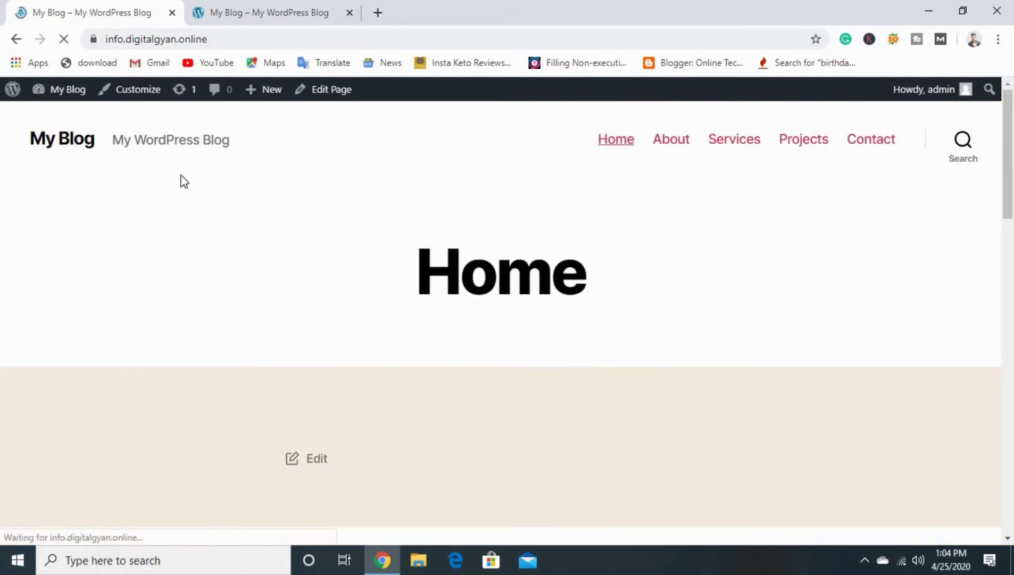
scroll(303, 201, "down", 15)
scroll(329, 213, "up", 10)
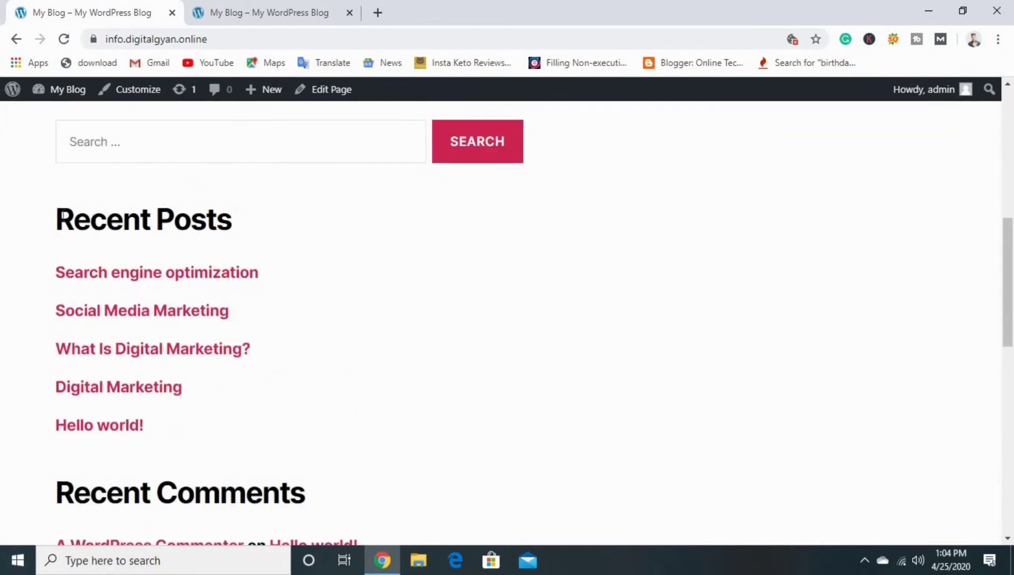
double_click(152, 221)
left_click_drag(152, 221, 235, 238)
scroll(214, 256, "down", 6)
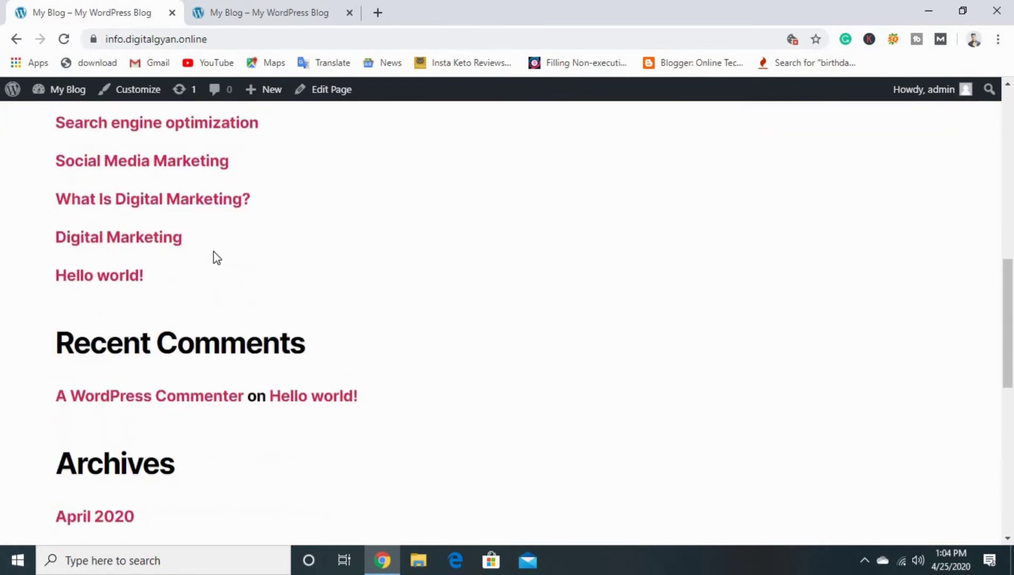
scroll(206, 262, "down", 3)
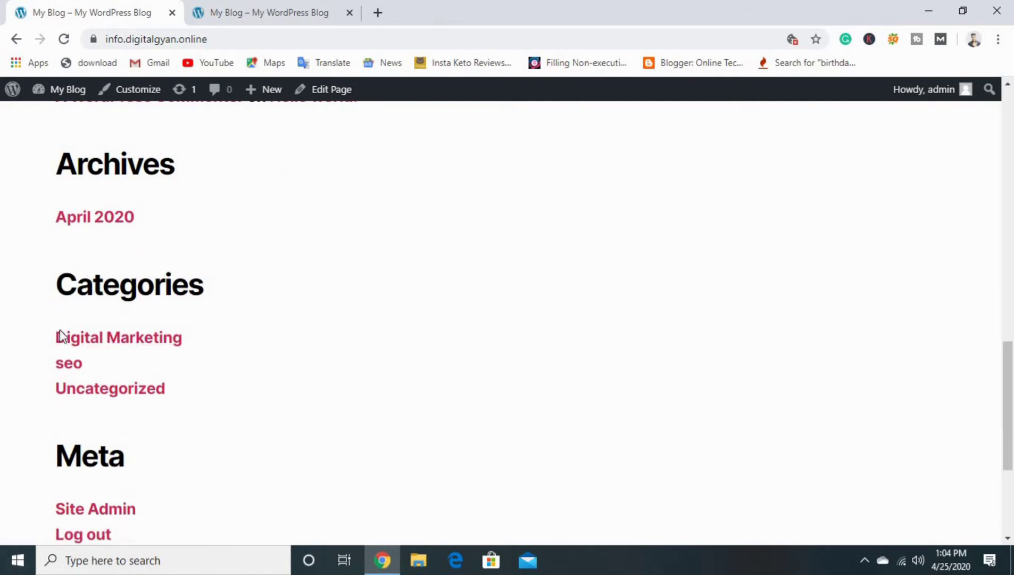
- Open the Digital Marketing category page and look through the posts filed under it
left_click(84, 347)
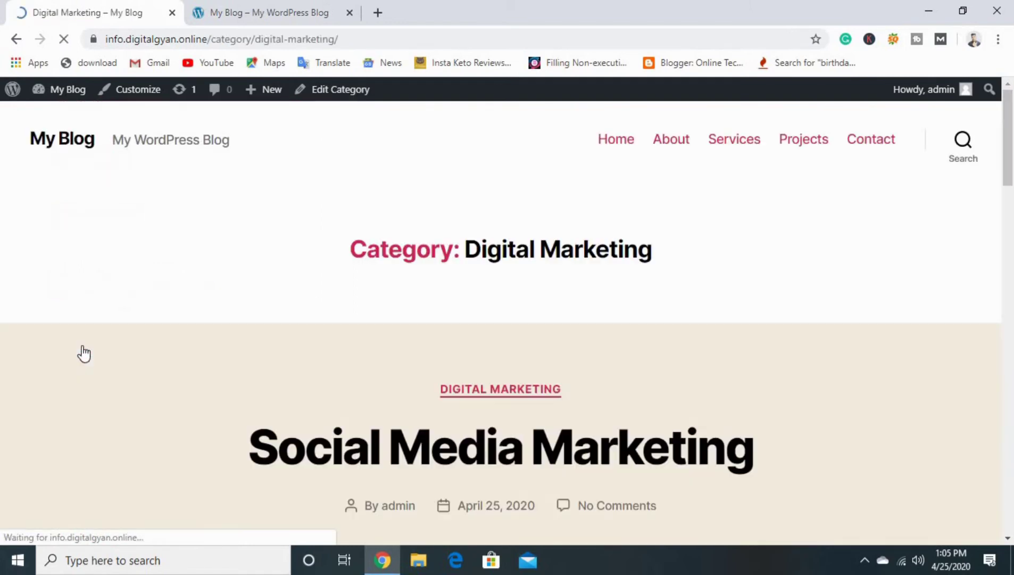
scroll(89, 339, "down", 6)
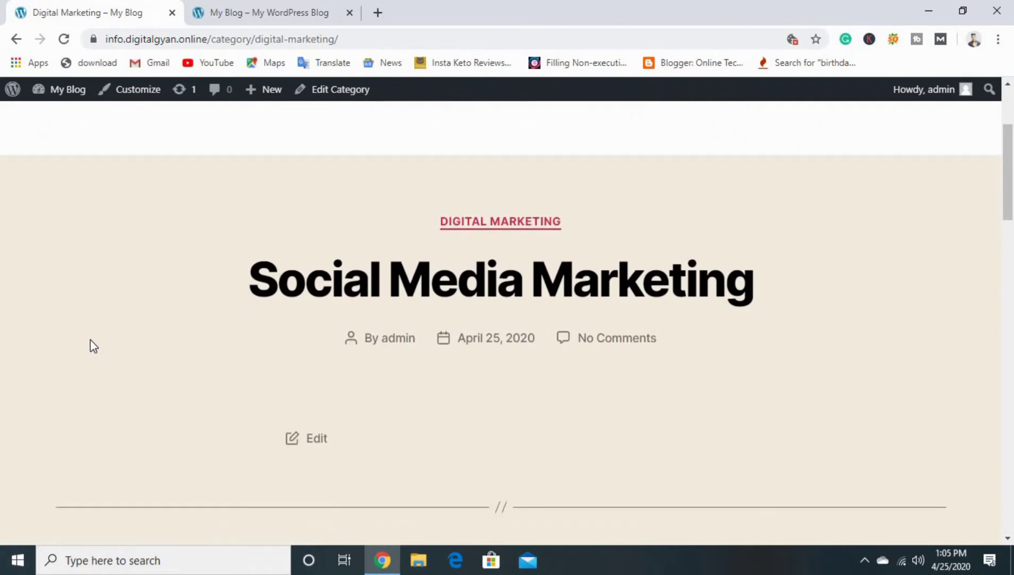
scroll(89, 346, "down", 1)
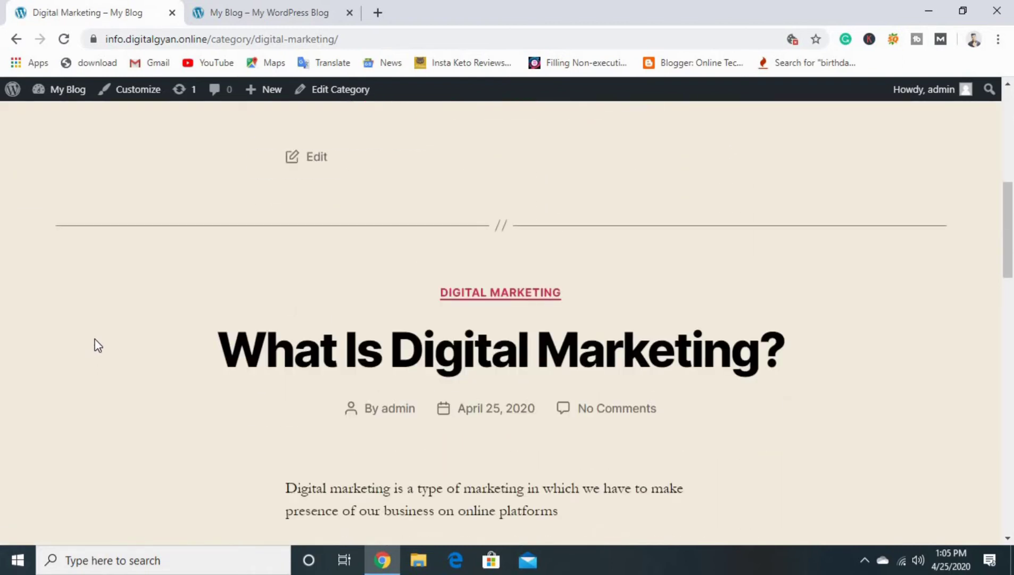
scroll(108, 321, "down", 10)
scroll(108, 320, "up", 5)
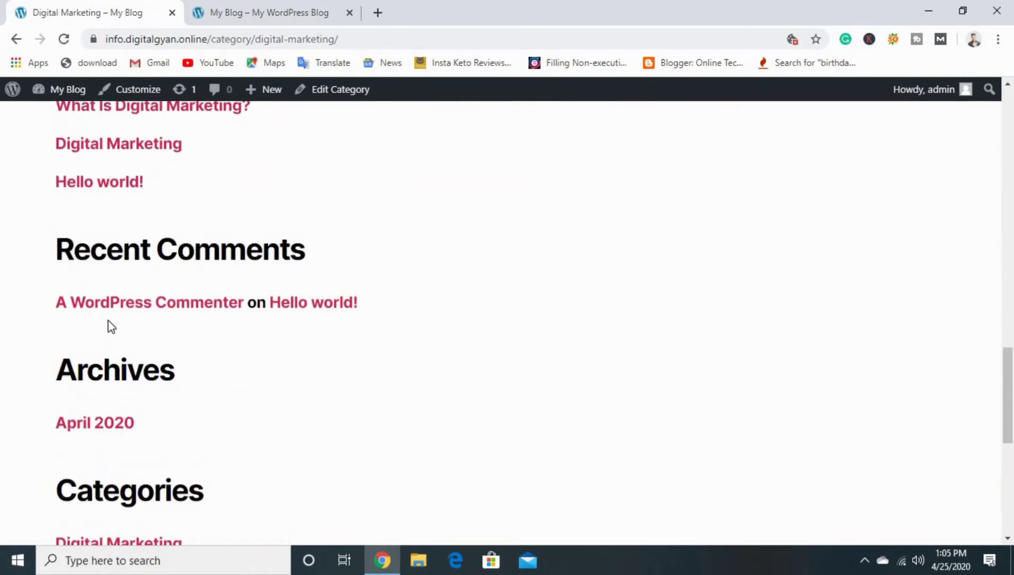
scroll(118, 290, "down", 5)
scroll(118, 304, "down", 3)
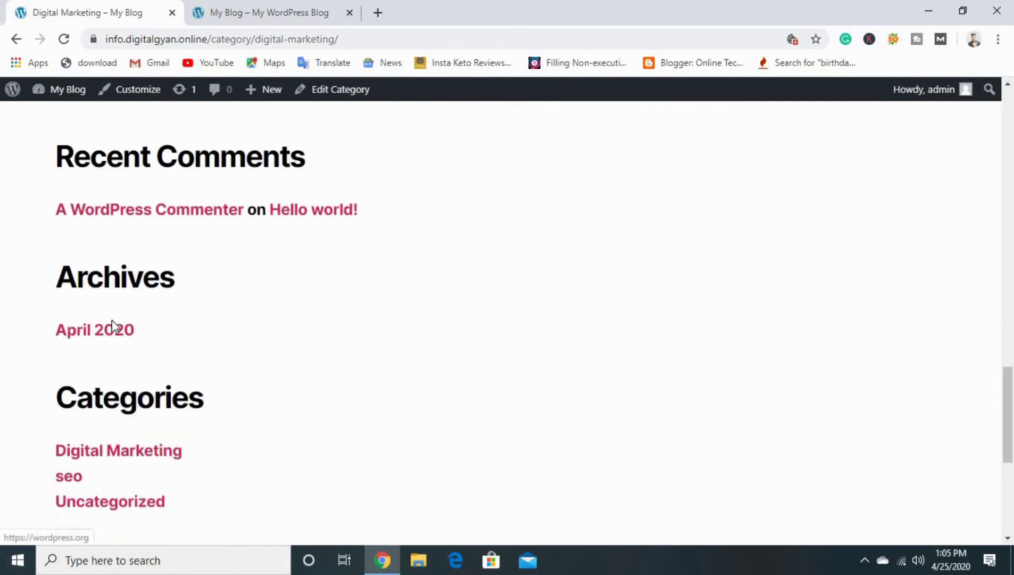
- Open the seo category page and look through the posts filed under it
left_click(79, 405)
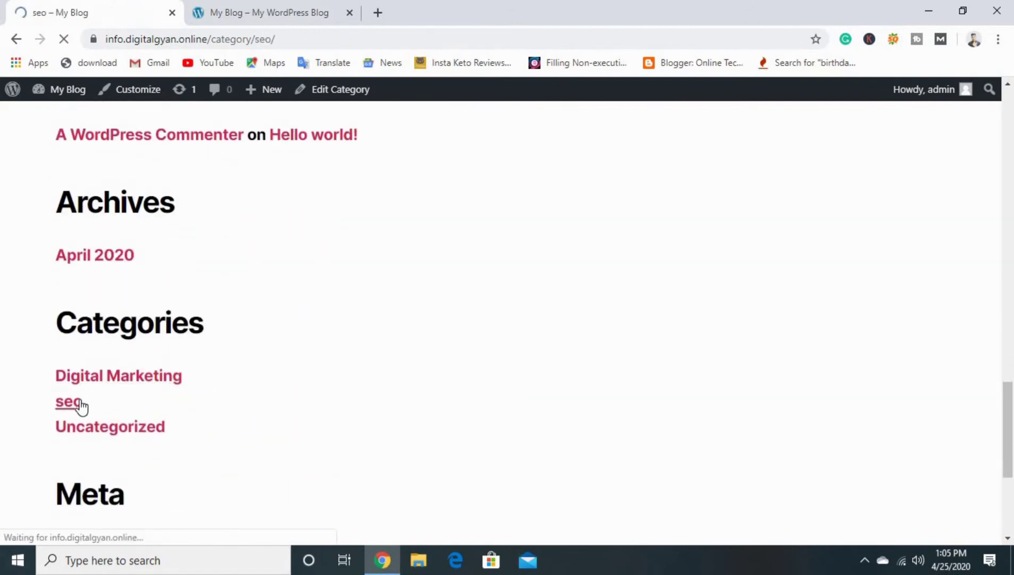
scroll(280, 302, "down", 4)
scroll(280, 301, "down", 8)
scroll(280, 302, "up", 13)
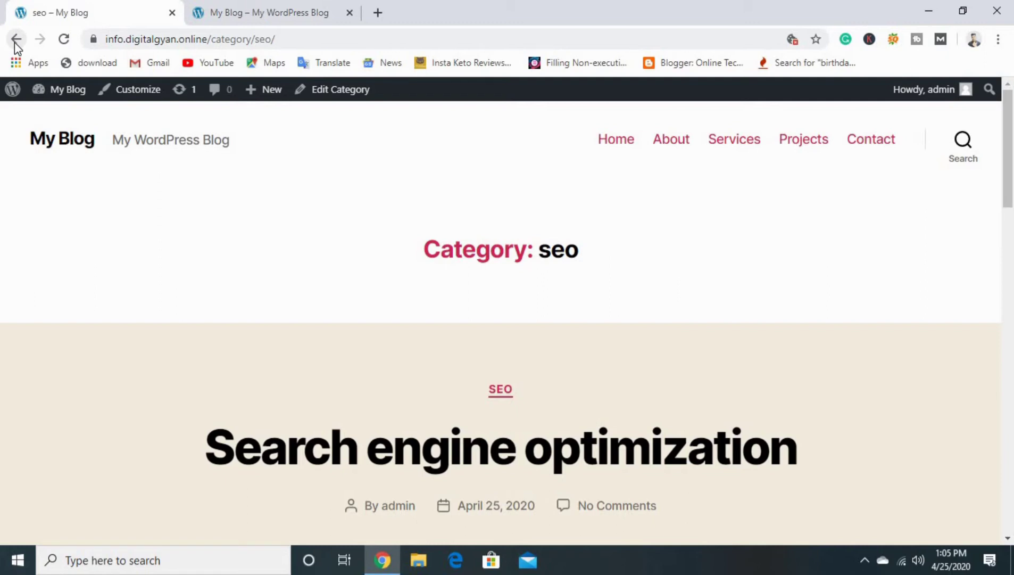
- Go back to the list of posts and open the "What Is Digital Marketing?" post for editing
left_click(15, 42)
left_click(15, 43)
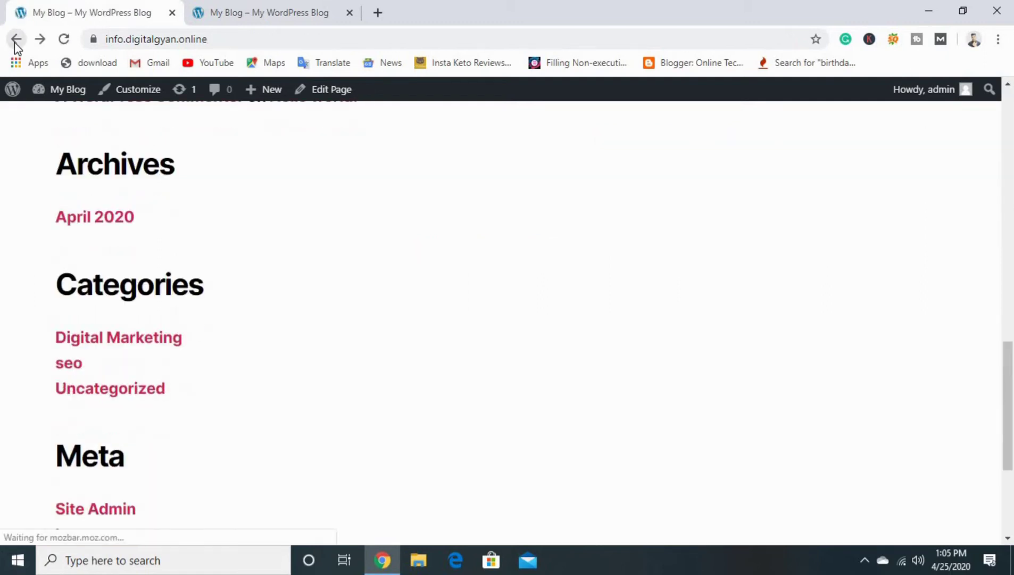
left_click(16, 43)
left_click(16, 43)
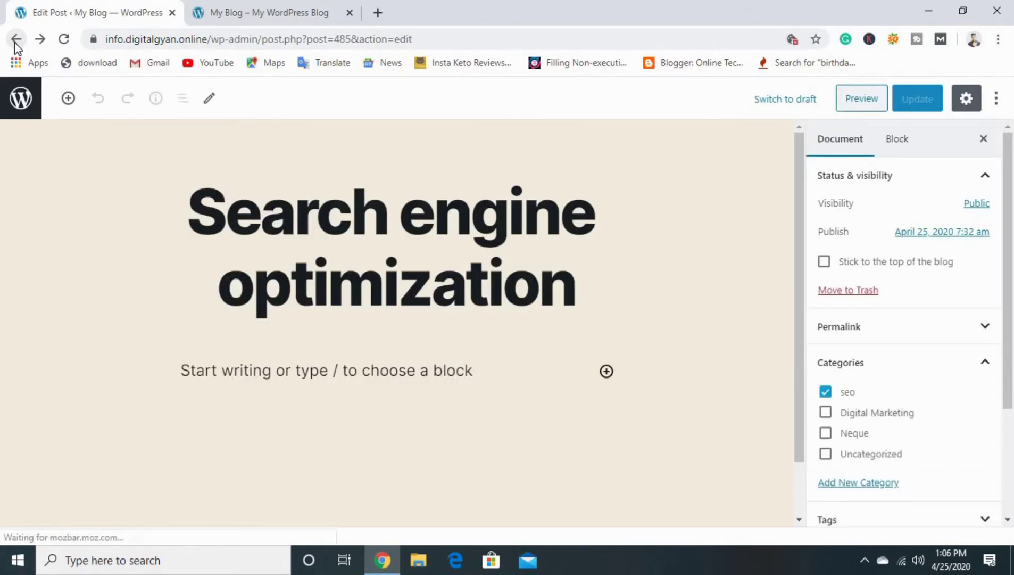
left_click(15, 43)
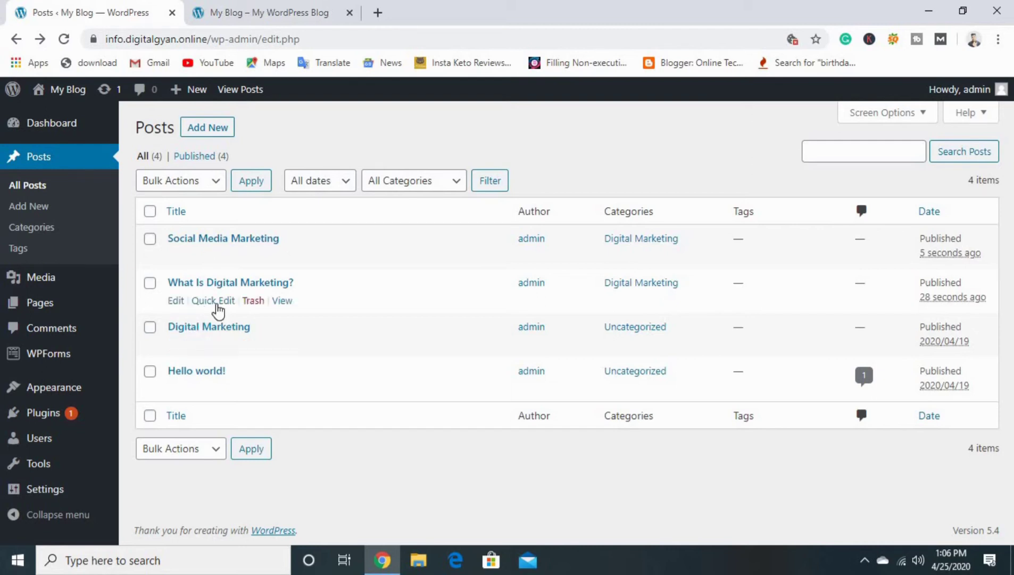
left_click(178, 304)
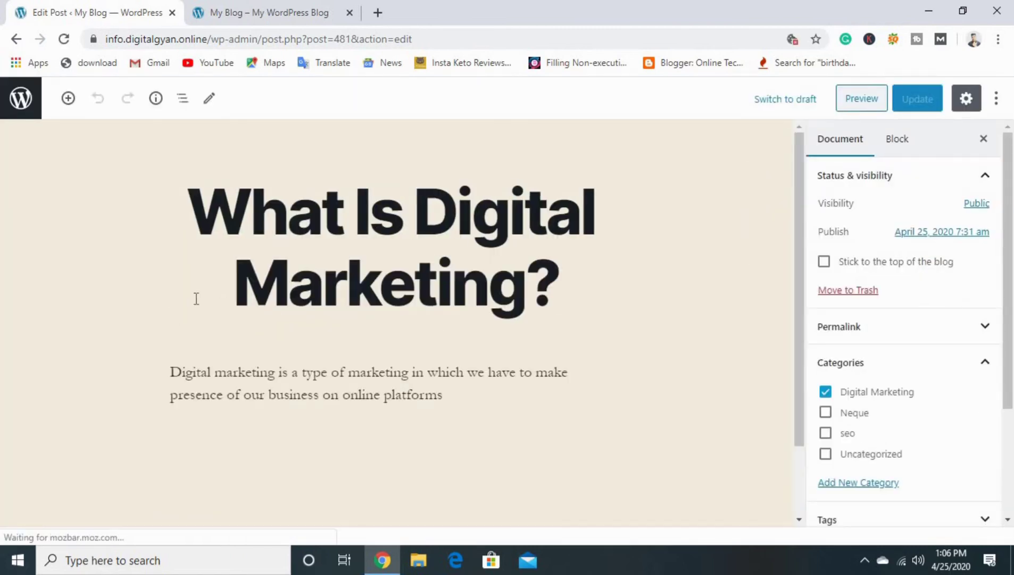
- Expand the post's permalink settings to check its URL slug, and check the blog's web address in the other browser tab
scroll(777, 355, "down", 3)
scroll(903, 308, "down", 1)
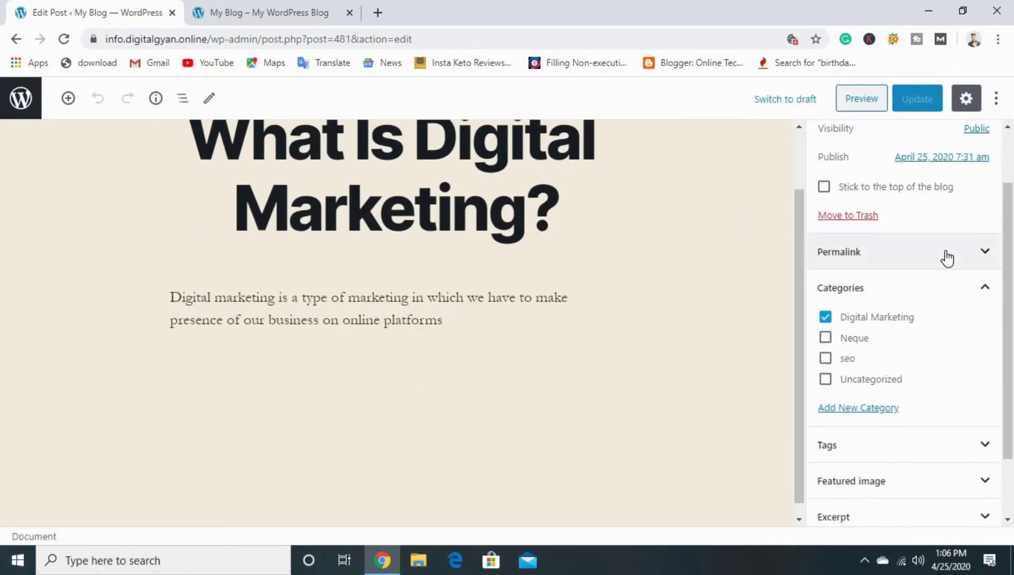
left_click(945, 256)
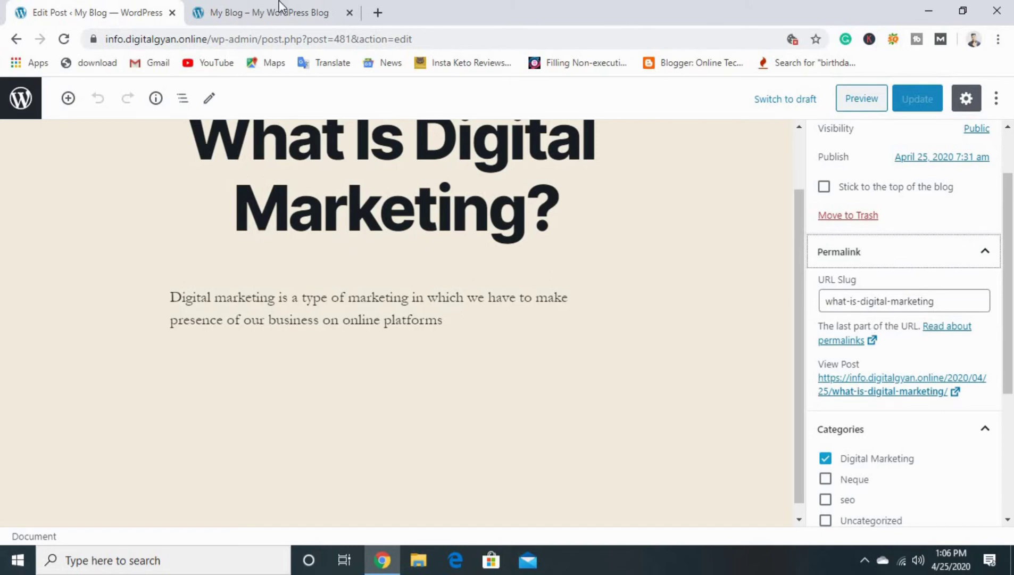
left_click(242, 14)
left_click(224, 37)
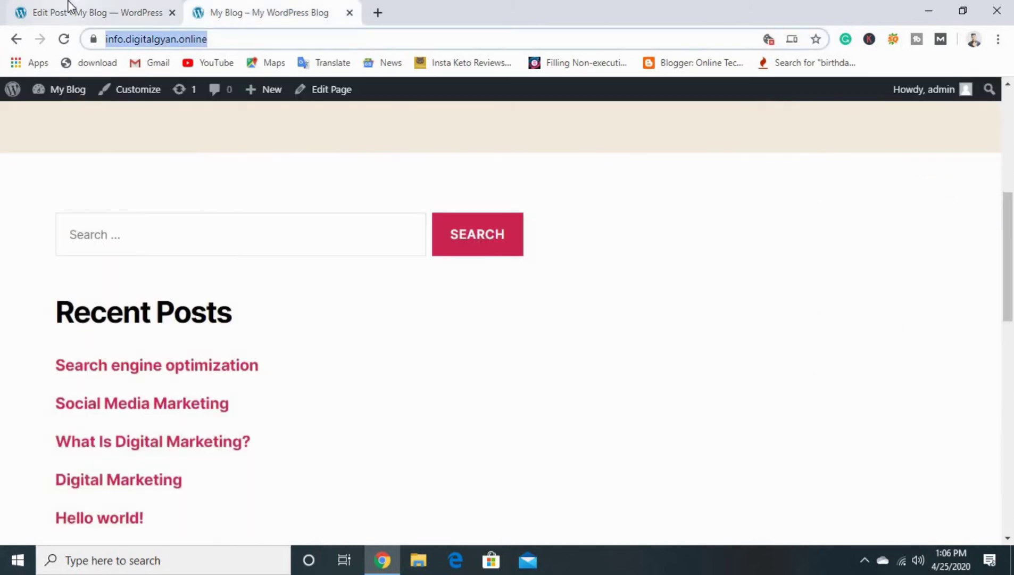
- Compare the URL slug in the post's permalink settings with the blog's web address and the editor page's address
left_click(133, 12)
left_click_drag(940, 301, 133, 297)
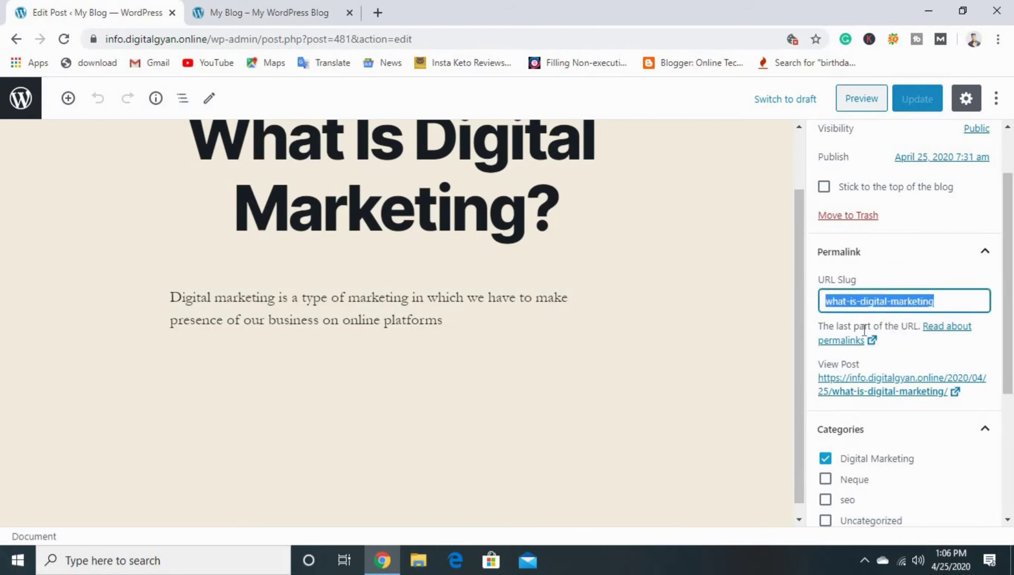
left_click(247, 1)
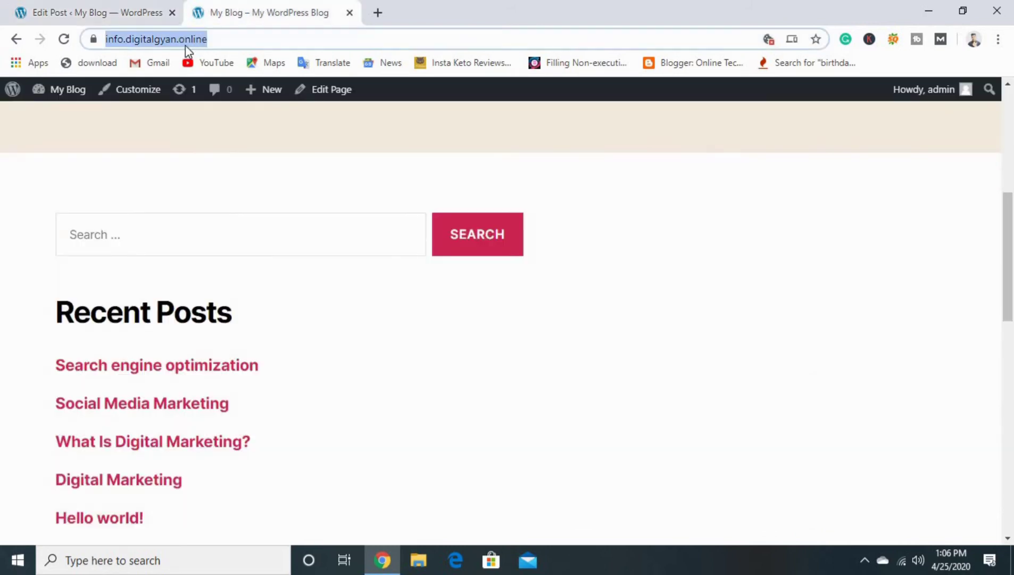
left_click(120, 9)
left_click(220, 39)
left_click_drag(245, 38, 449, 46)
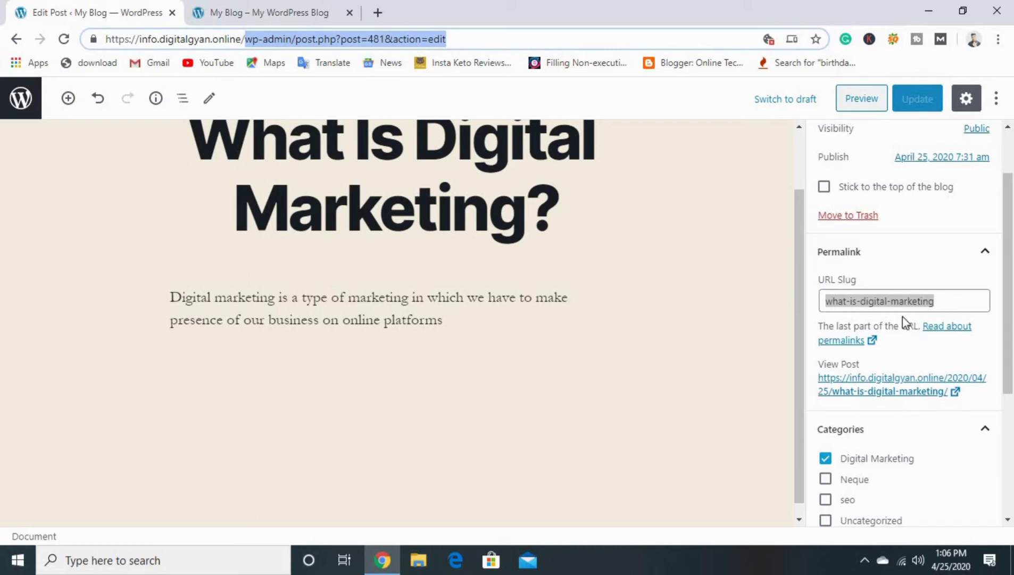
left_click(939, 303)
right_click(931, 303)
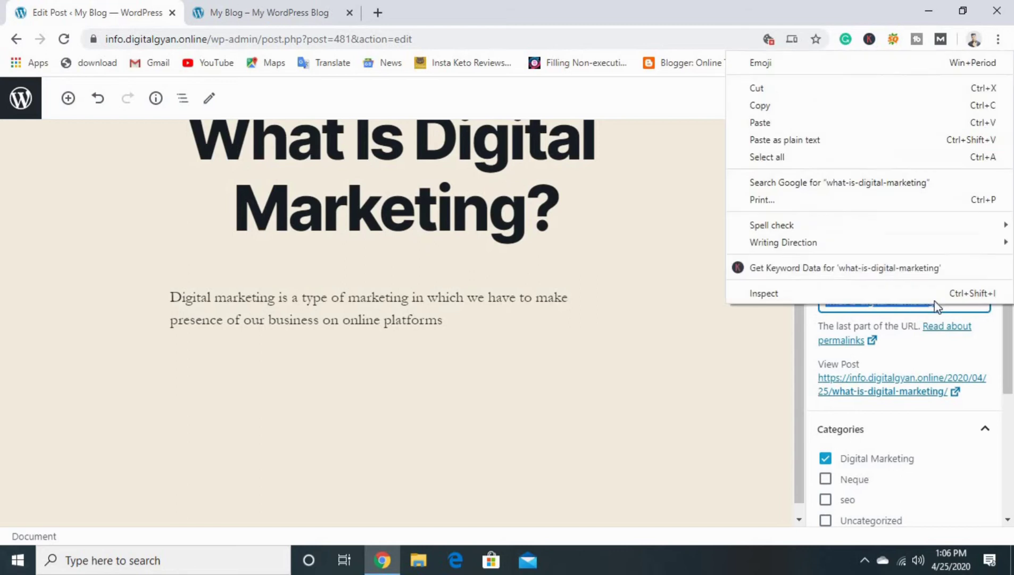
left_click(772, 104)
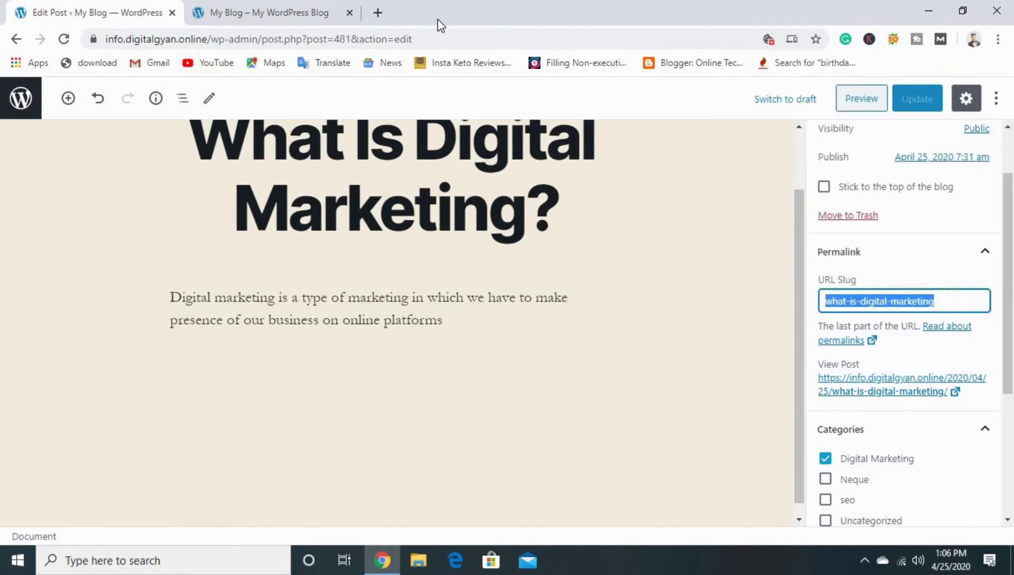
left_click(314, 12)
left_click(260, 39)
type("//info.digitalgyan.online/")
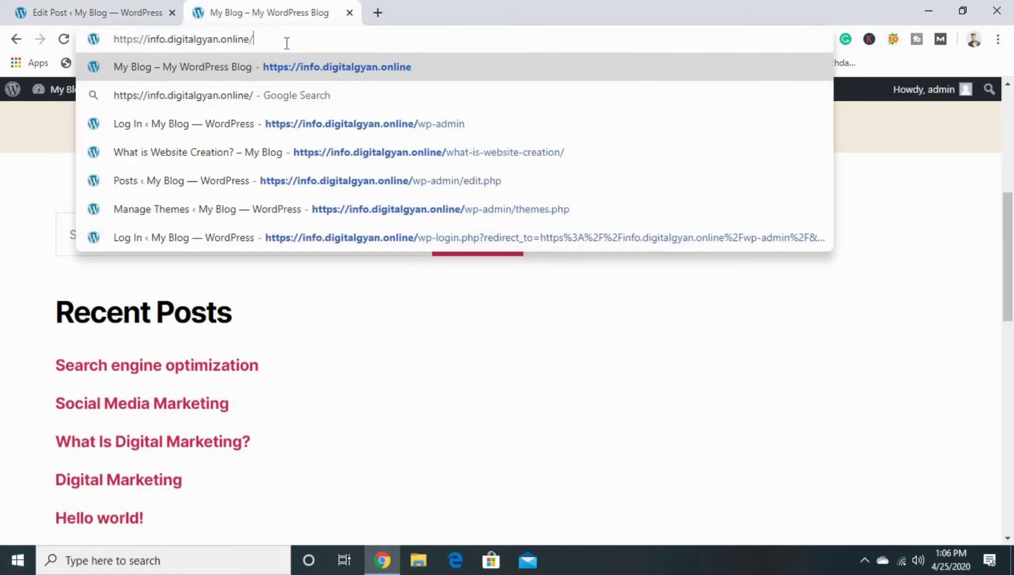
right_click(286, 43)
left_click(320, 165)
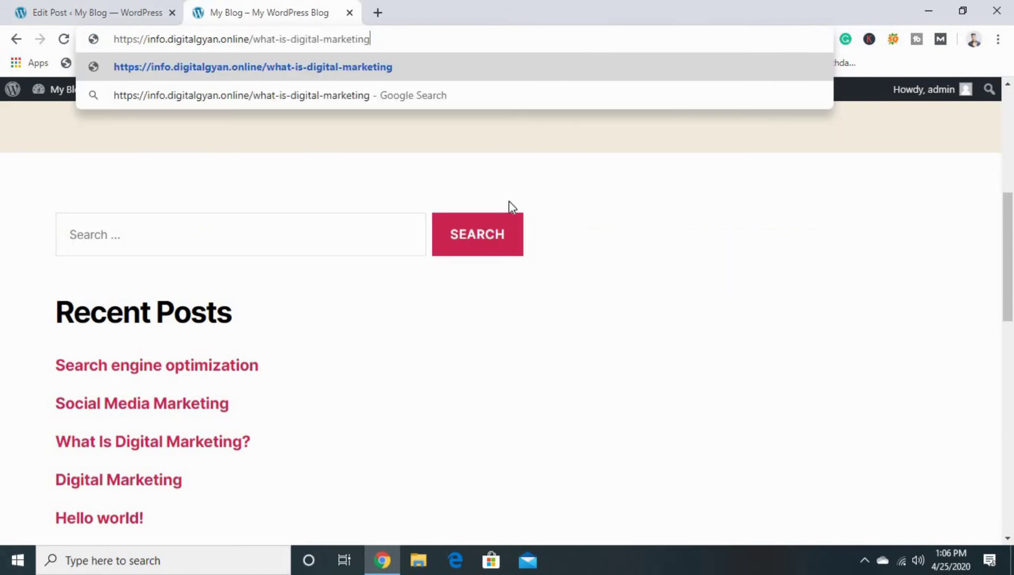
key("Return")
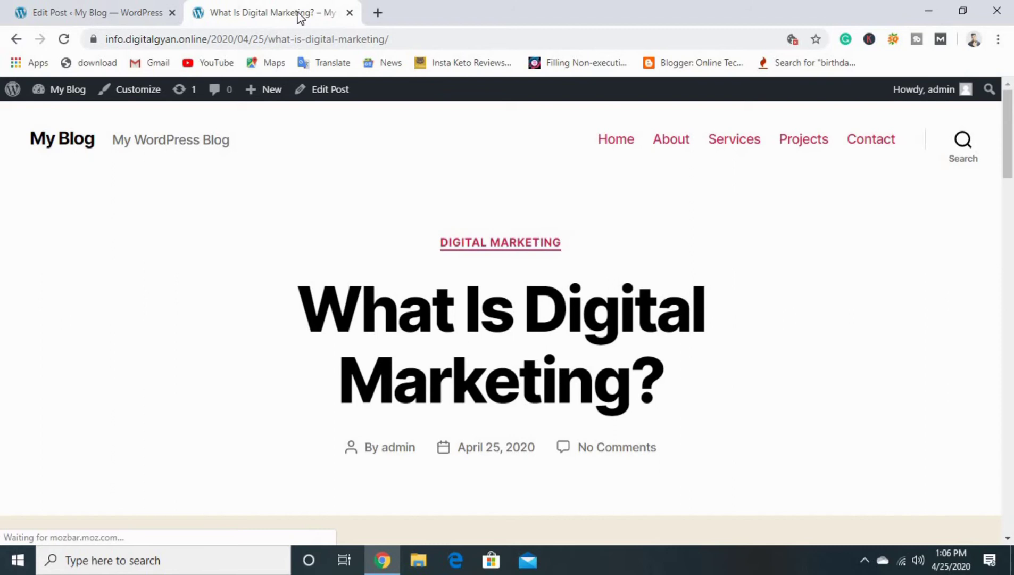
- Return to the post editor and expand the Tags settings to look at the new tag option
left_click(118, 6)
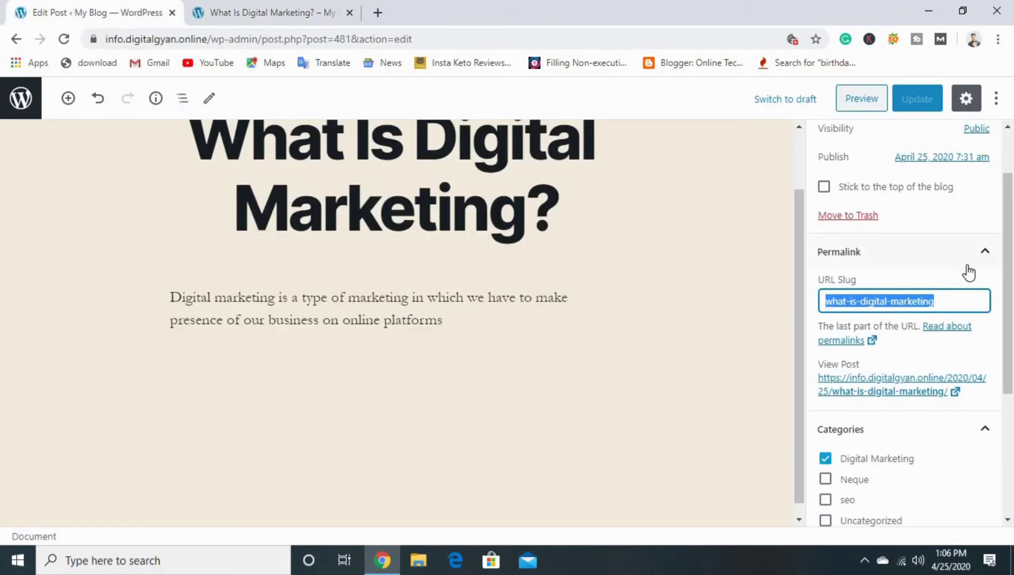
left_click(957, 305)
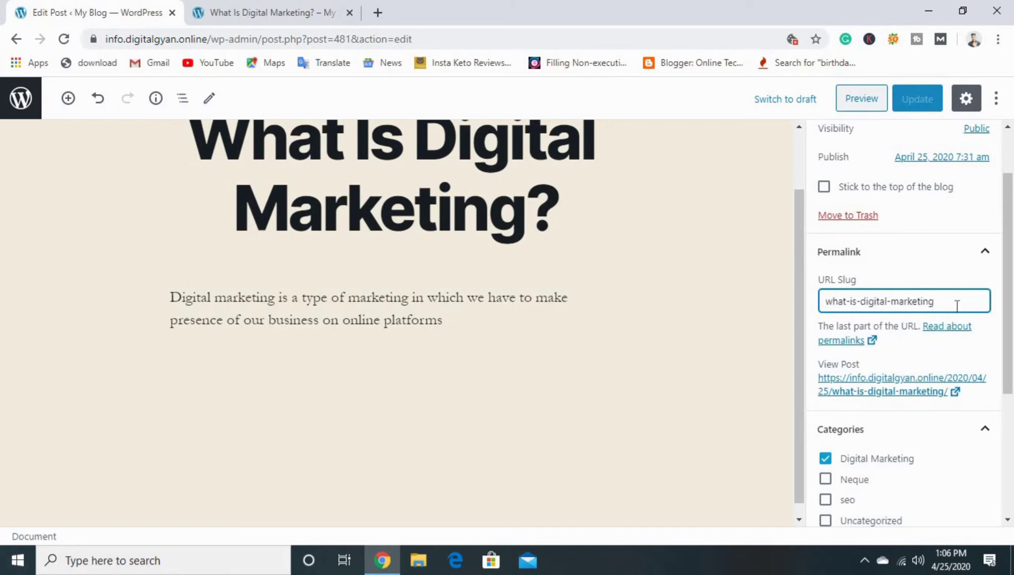
scroll(952, 316, "down", 3)
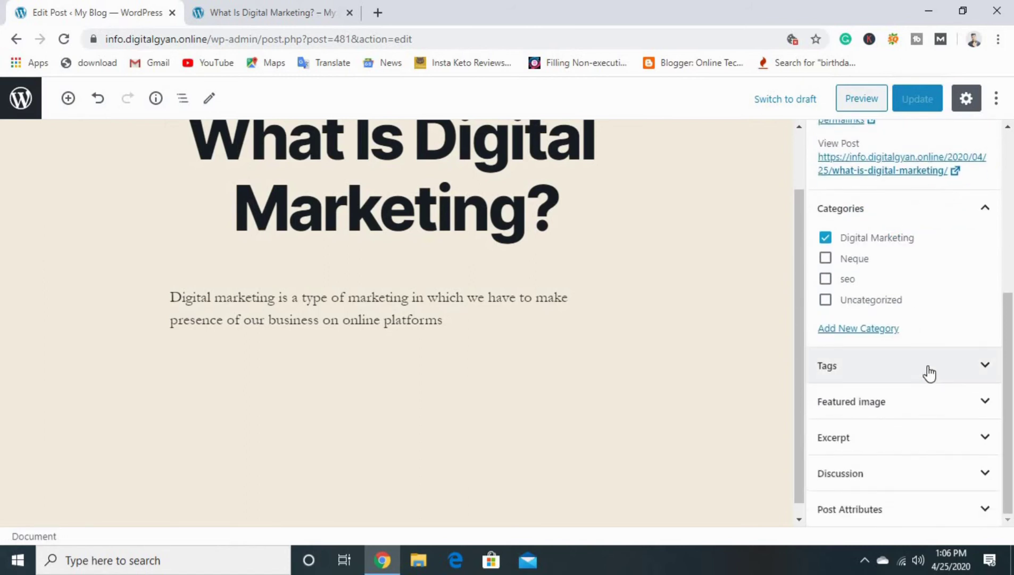
left_click(929, 372)
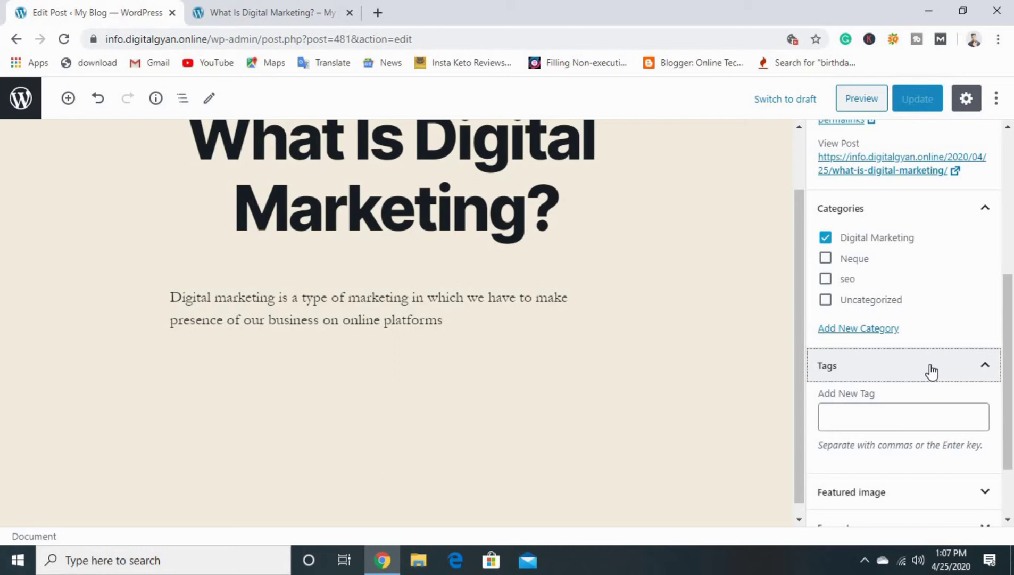
scroll(933, 369, "down", 1)
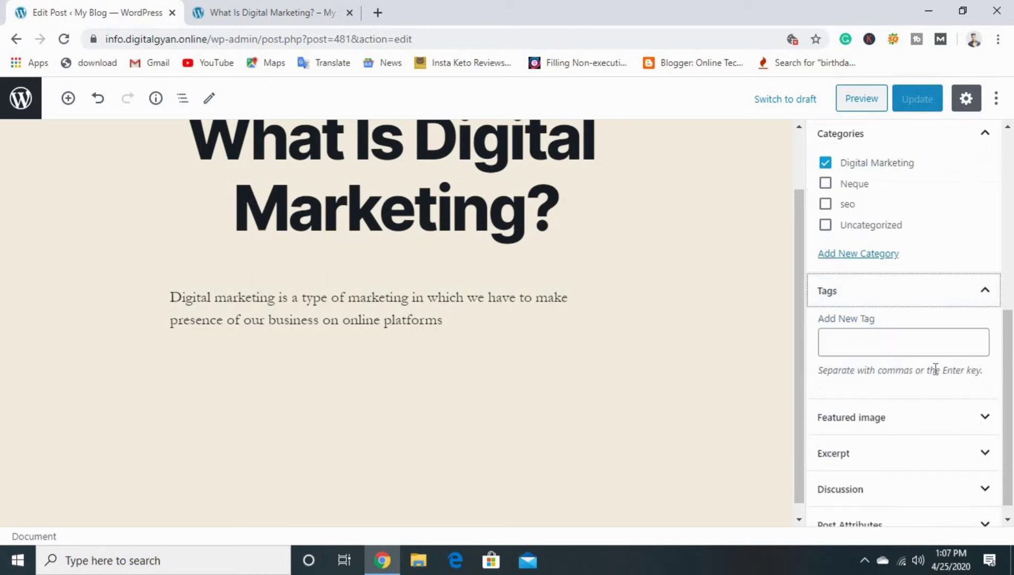
scroll(935, 378, "down", 1)
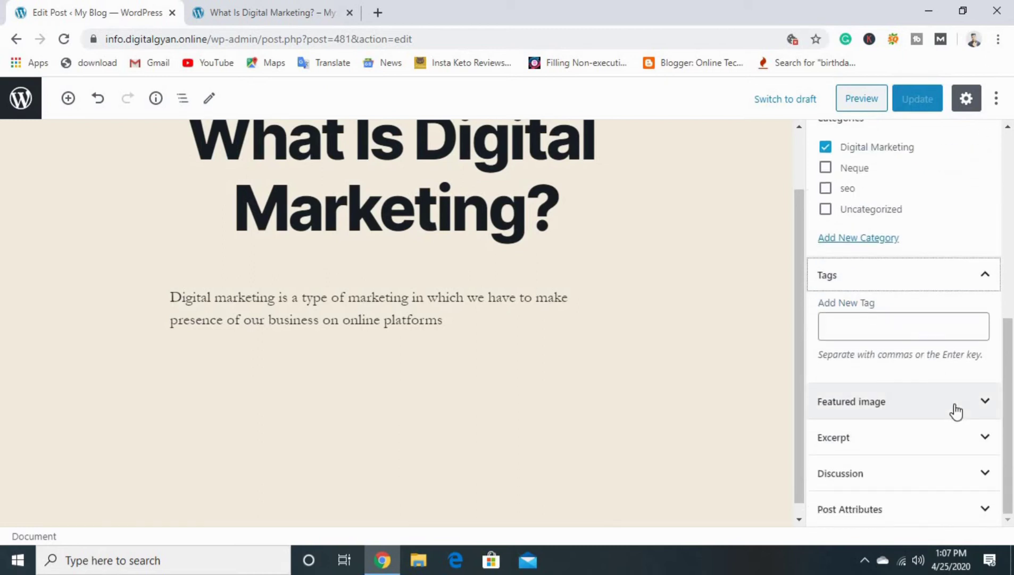
- Look through the live "What Is Digital Marketing?" post from its title down to the reply section
left_click(243, 12)
scroll(437, 343, "down", 5)
scroll(407, 468, "up", 5)
scroll(611, 398, "down", 5)
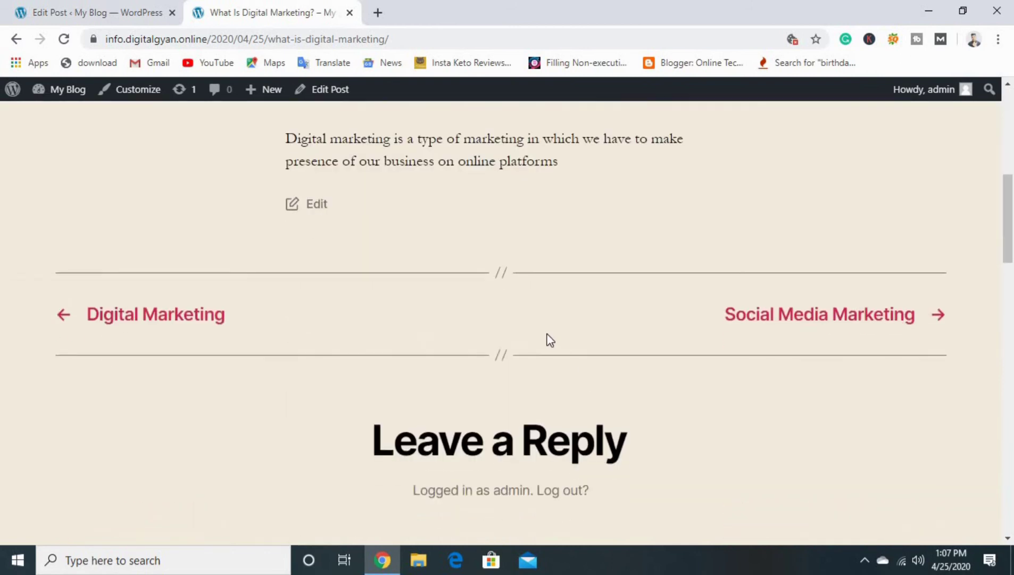
scroll(548, 339, "up", 1)
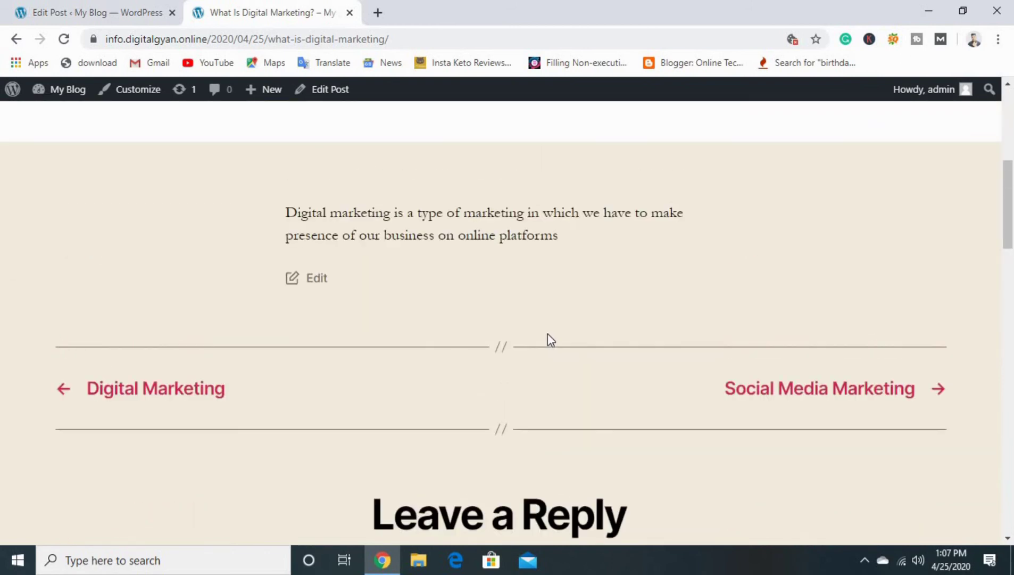
scroll(551, 339, "up", 5)
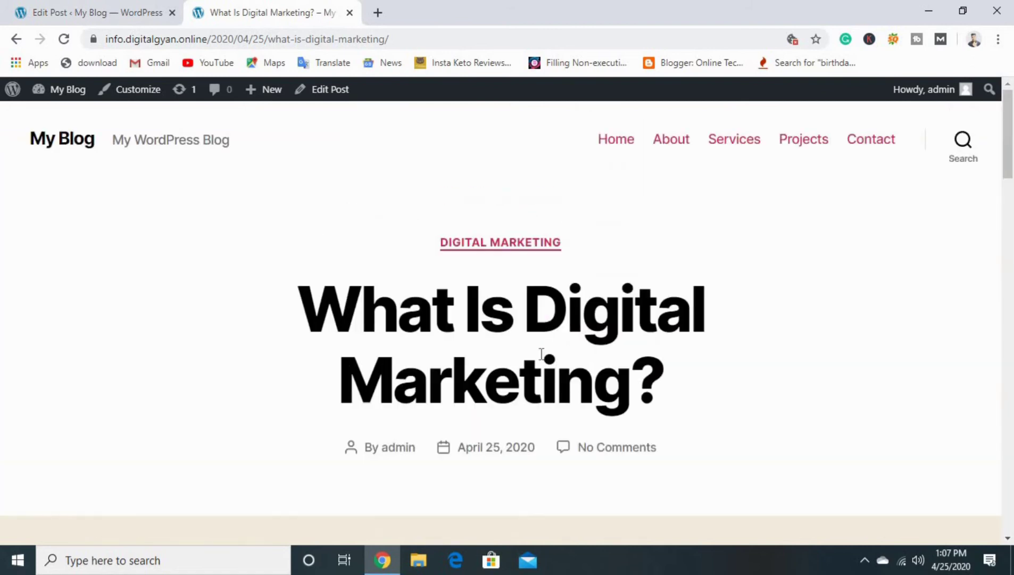
- Insert an image block below the post's paragraph in the editor, using mountain-3.jpg from the media library
left_click(88, 7)
left_click(386, 297)
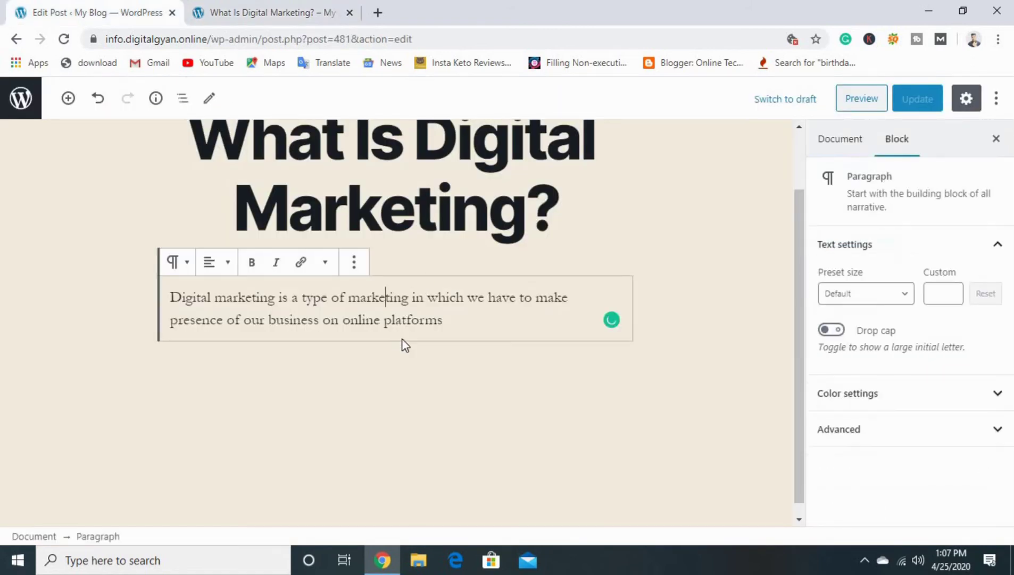
left_click(447, 320)
key("Return")
left_click(68, 98)
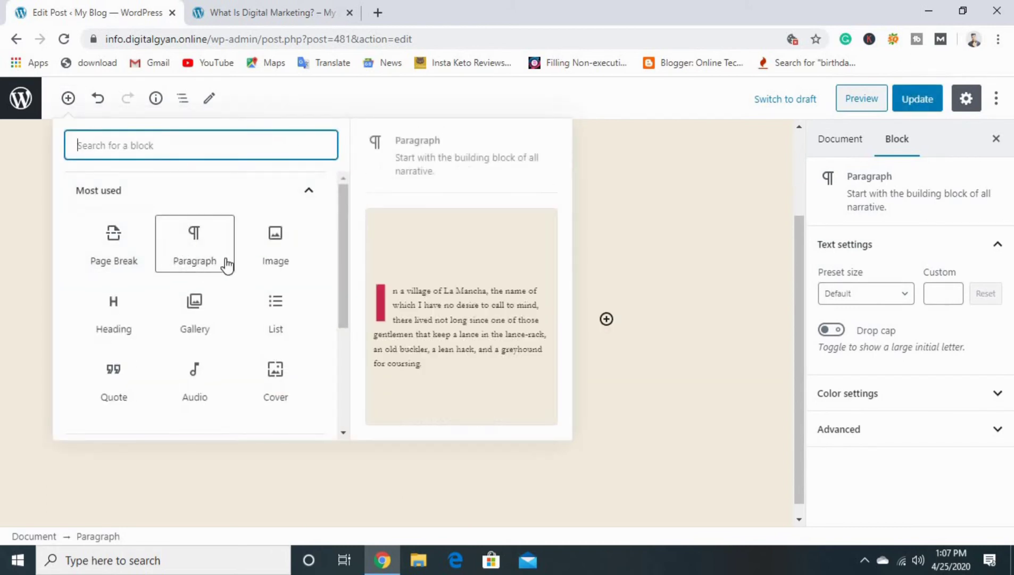
left_click(270, 262)
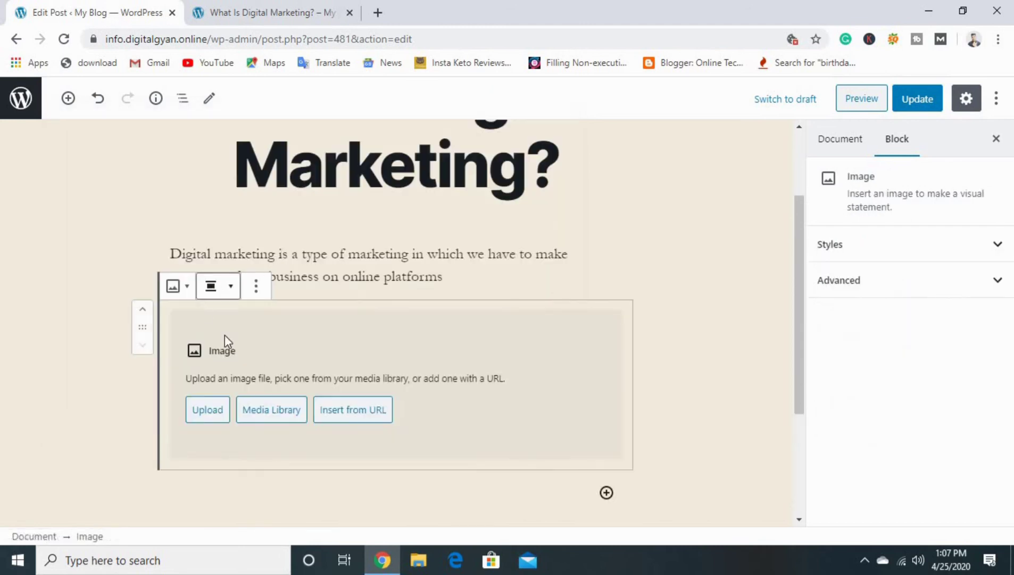
left_click(272, 409)
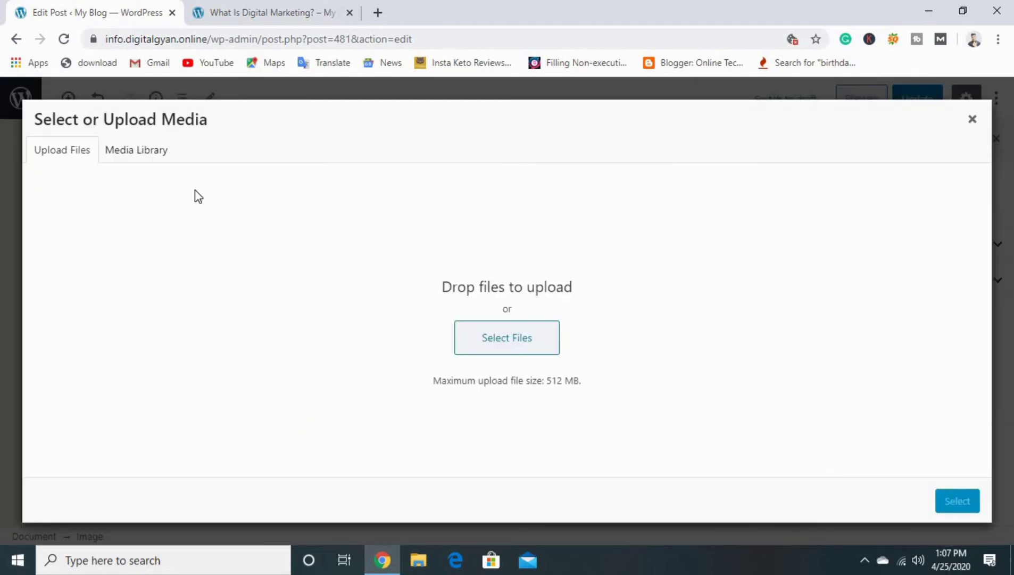
left_click(141, 152)
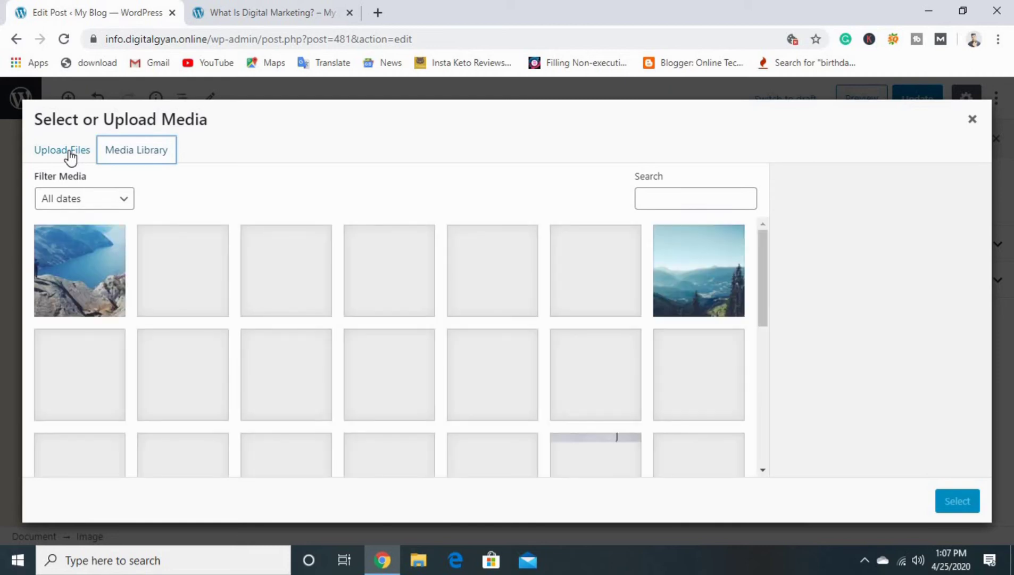
left_click(114, 269)
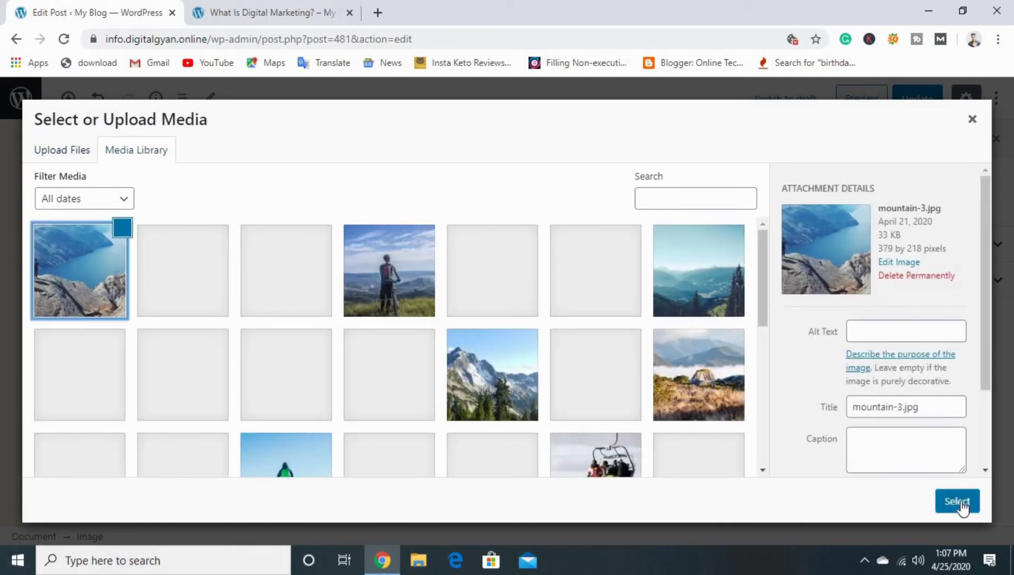
left_click(957, 501)
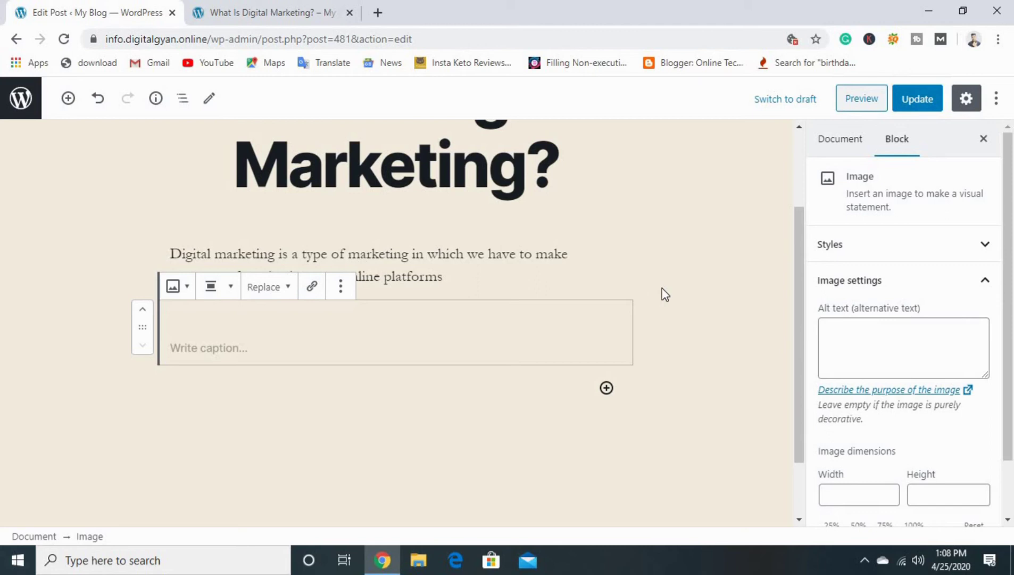
key("Delete")
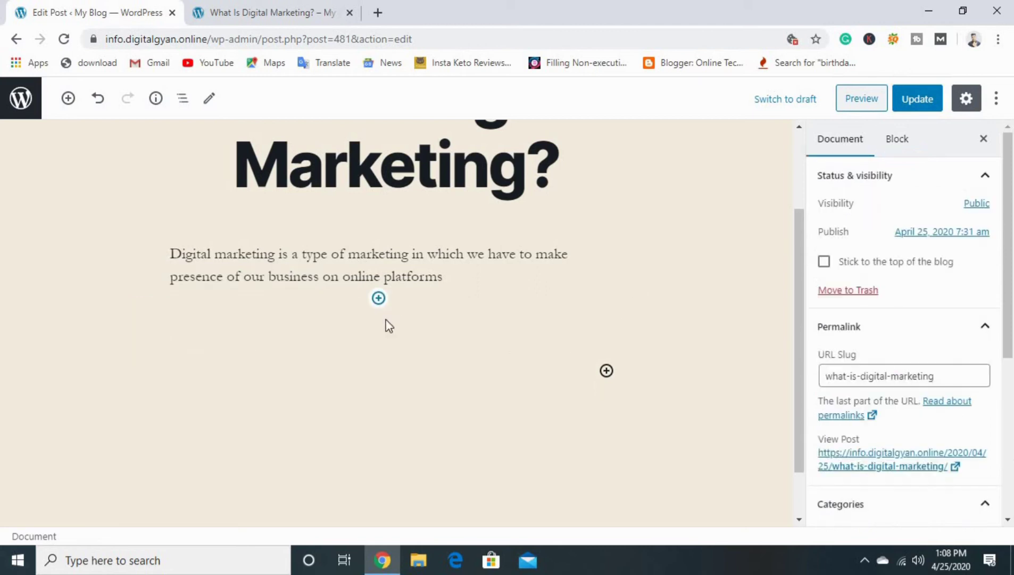
- Check the inserted image in the post content and update the post
scroll(438, 351, "down", 2)
scroll(440, 358, "up", 3)
scroll(440, 358, "down", 4)
scroll(440, 358, "up", 3)
scroll(443, 364, "down", 5)
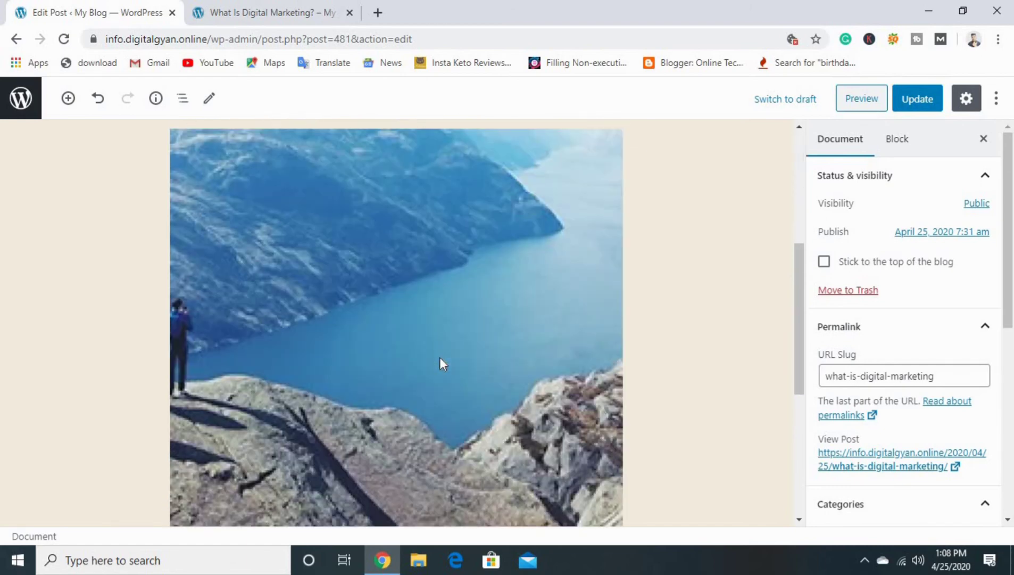
scroll(440, 358, "up", 5)
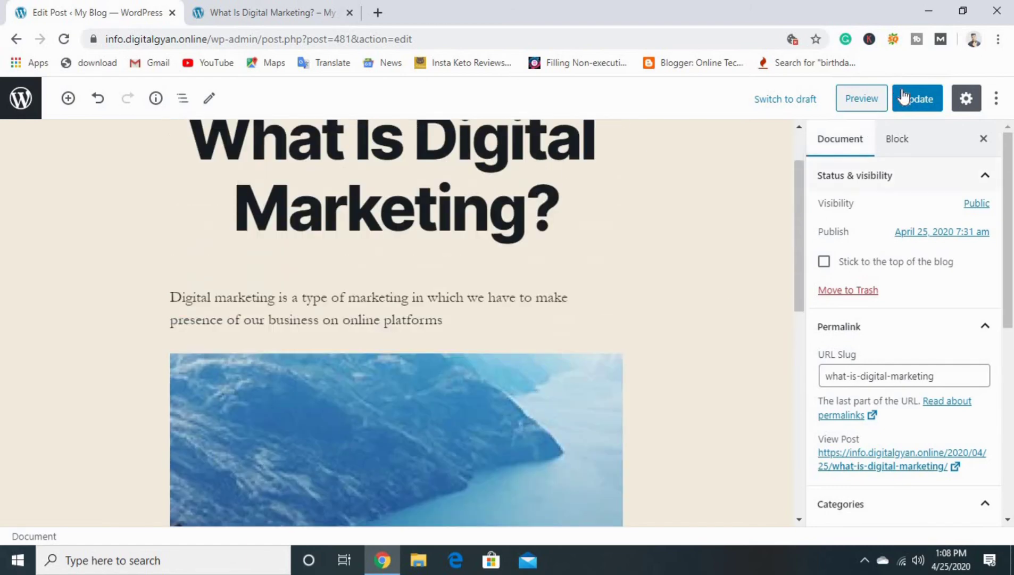
left_click(903, 96)
- Reload the live "What Is Digital Marketing?" post and check the image below its text
left_click(246, 11)
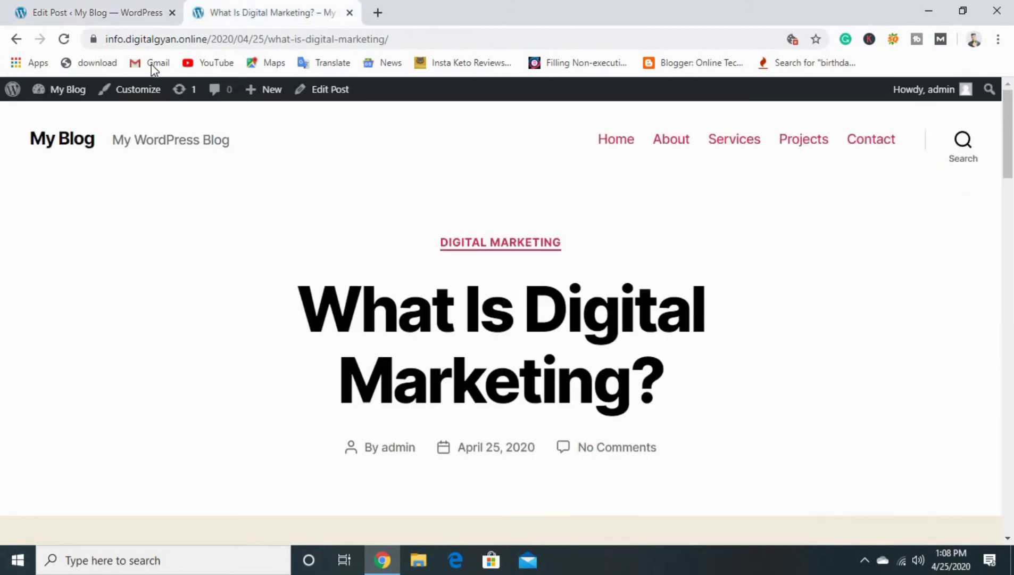
left_click(65, 41)
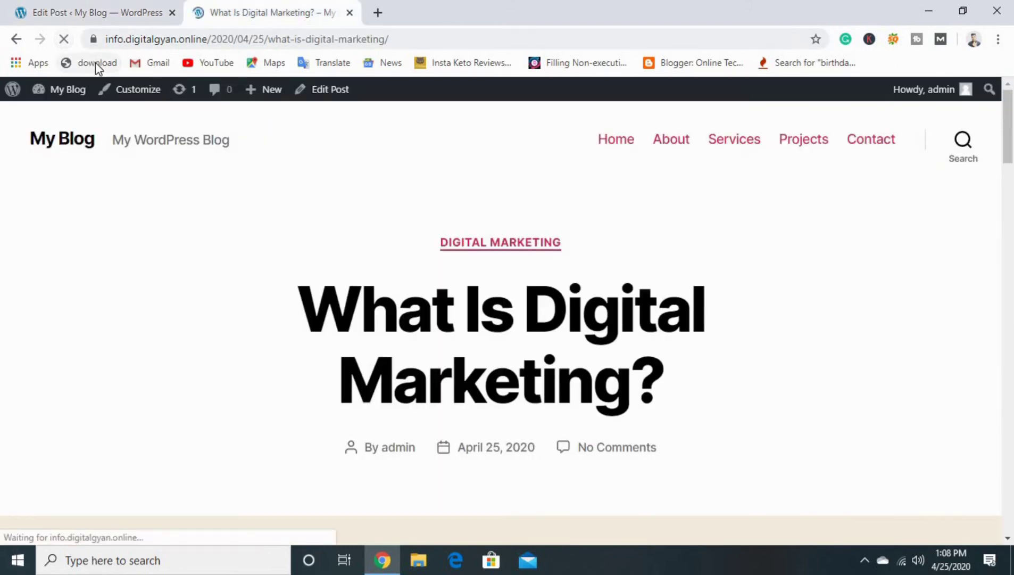
scroll(364, 112, "down", 10)
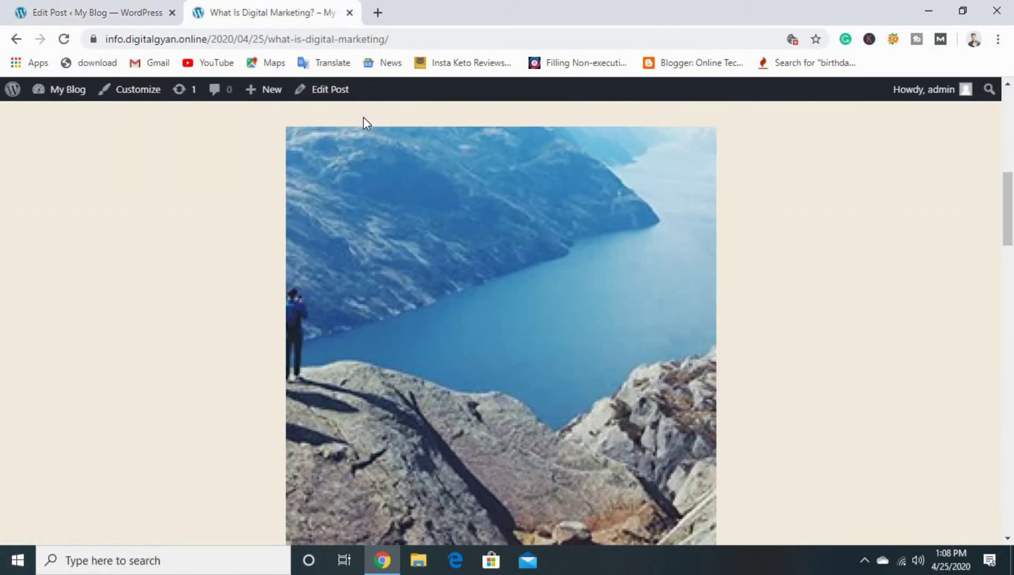
scroll(363, 117, "up", 7)
scroll(413, 229, "down", 15)
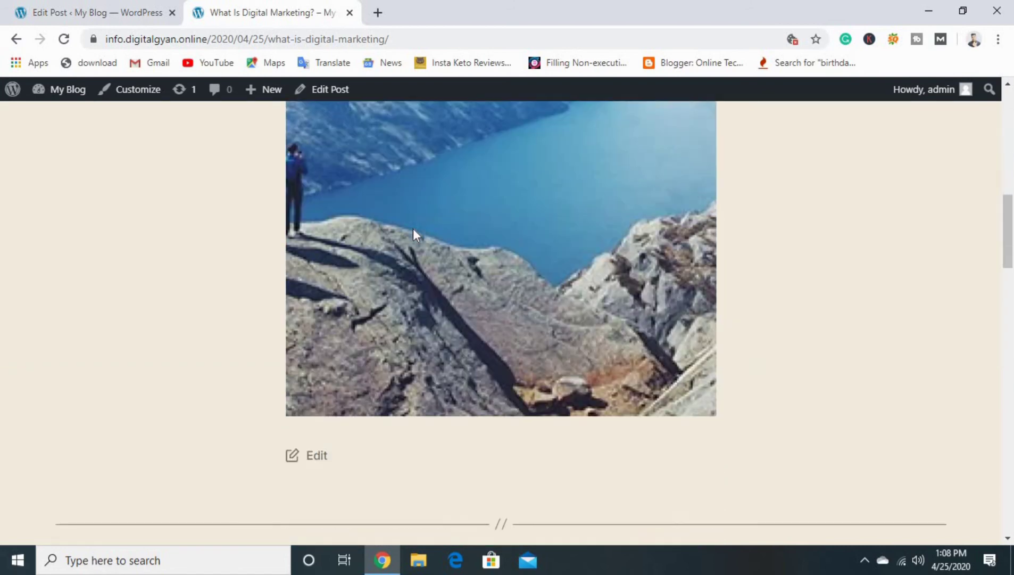
scroll(413, 228, "up", 18)
- Set snow-1.jpg from the media library as the featured image of the "What Is Digital Marketing?" post and update the post
left_click(41, 6)
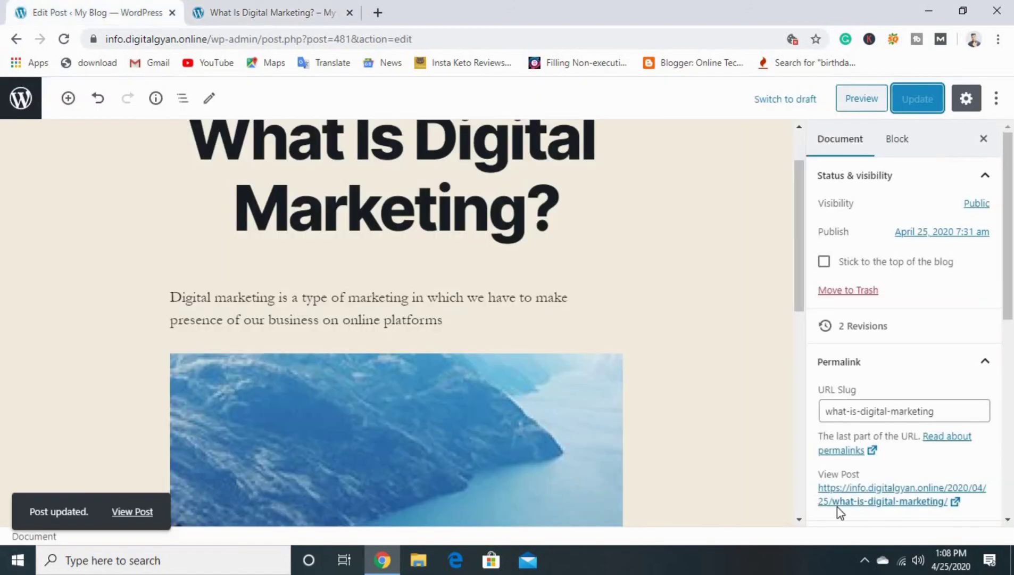
scroll(868, 396, "down", 6)
scroll(869, 396, "down", 1)
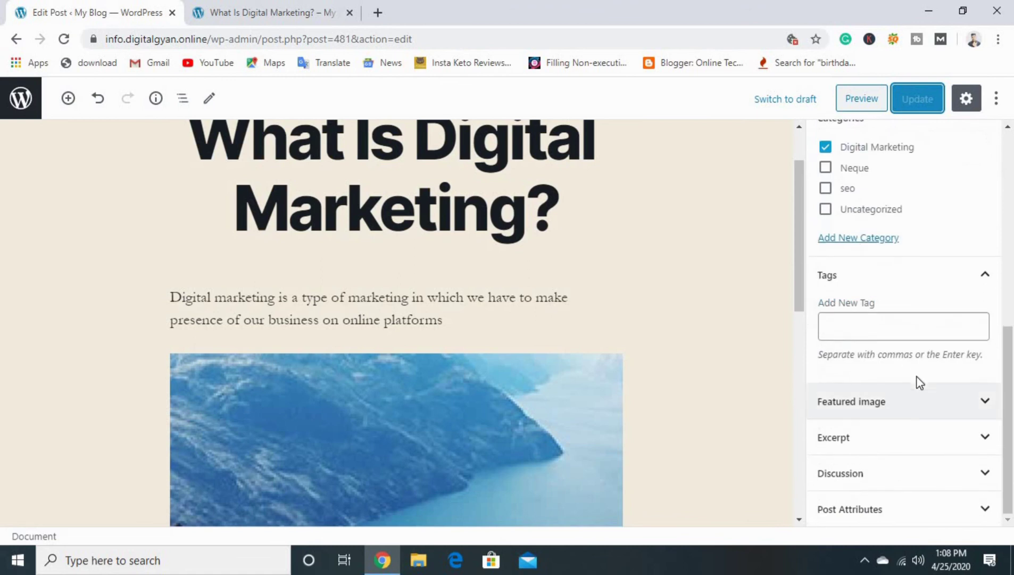
left_click(915, 403)
left_click(851, 457)
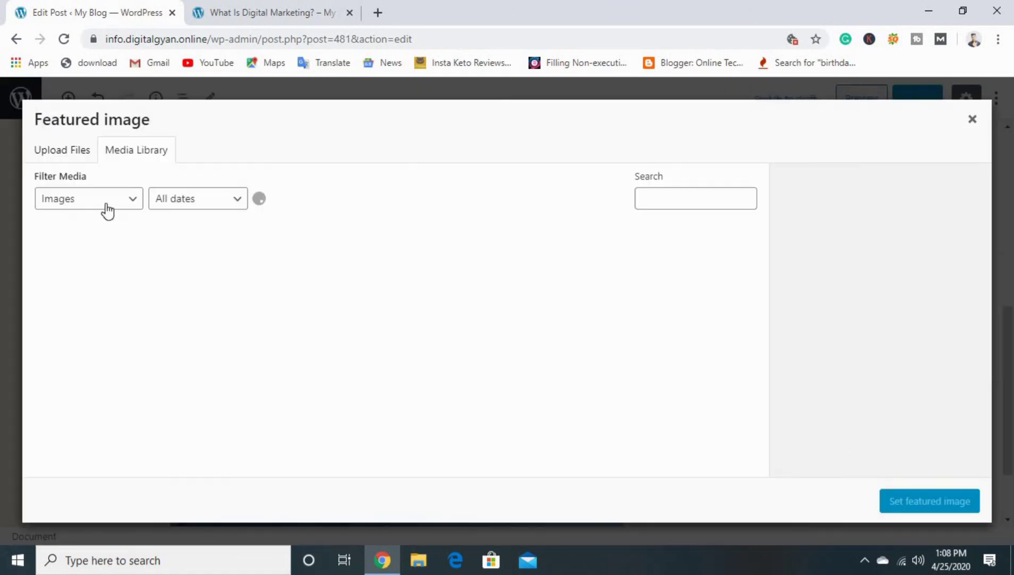
left_click(139, 260)
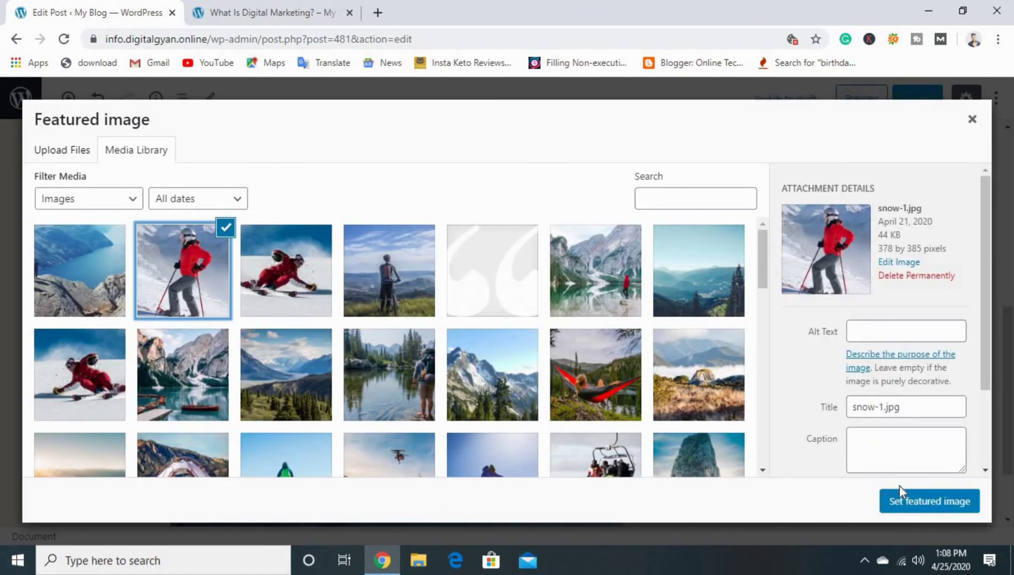
left_click(902, 511)
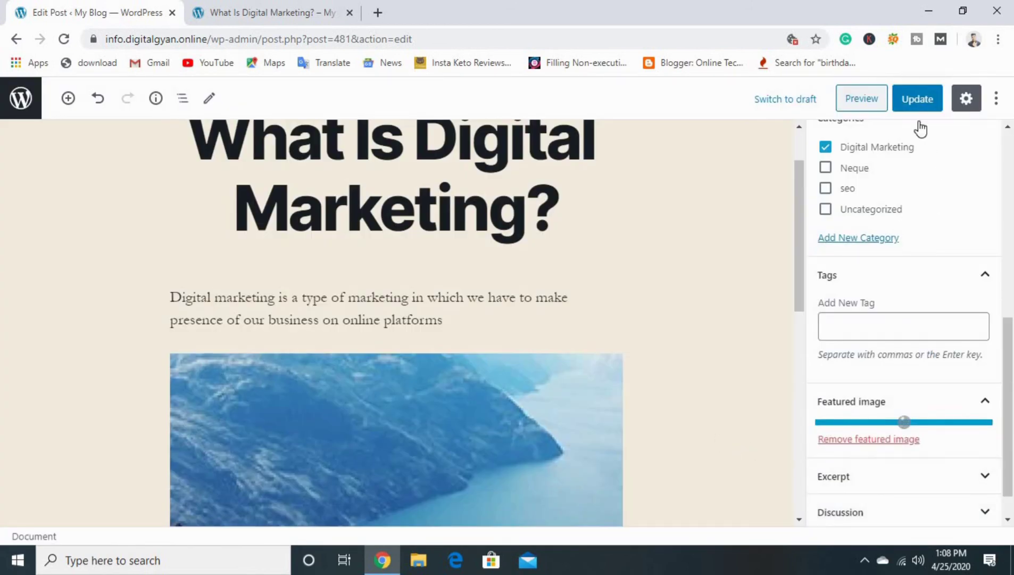
left_click(918, 103)
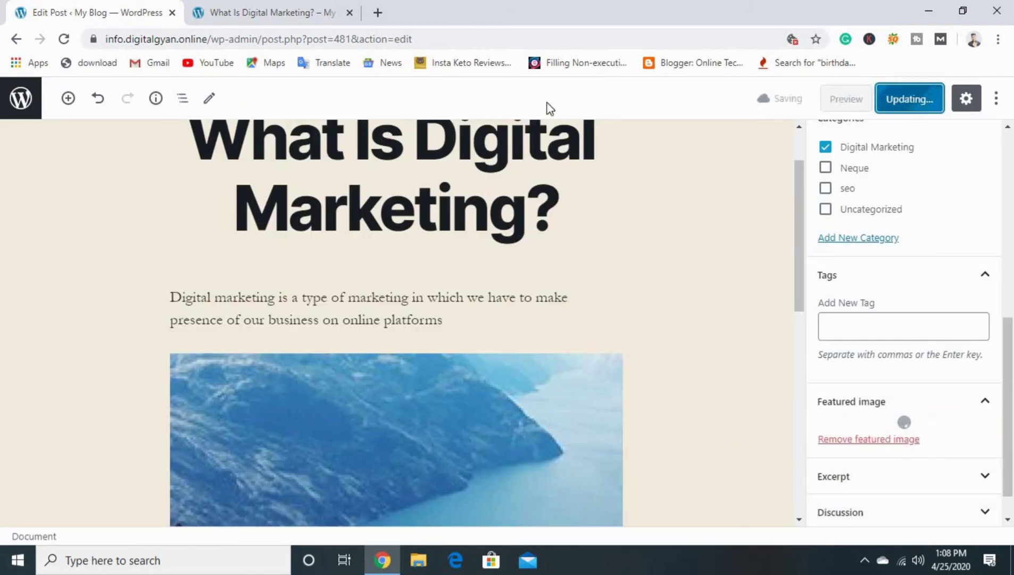
- Reload the live "What Is Digital Marketing?" post and check the featured image between the title and the paragraph
left_click(267, 8)
left_click(64, 40)
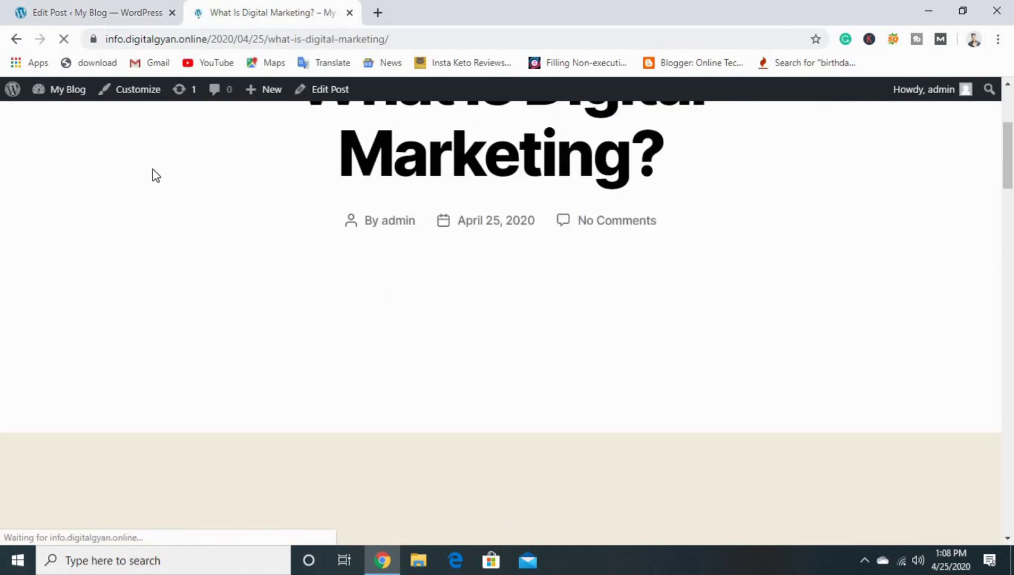
scroll(155, 174, "down", 3)
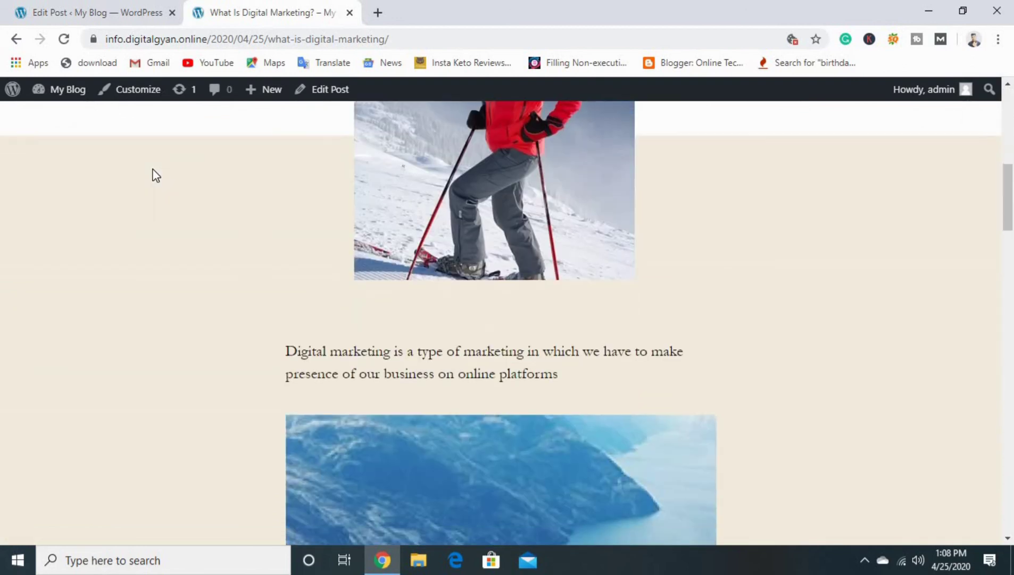
scroll(154, 174, "up", 4)
scroll(155, 174, "up", 5)
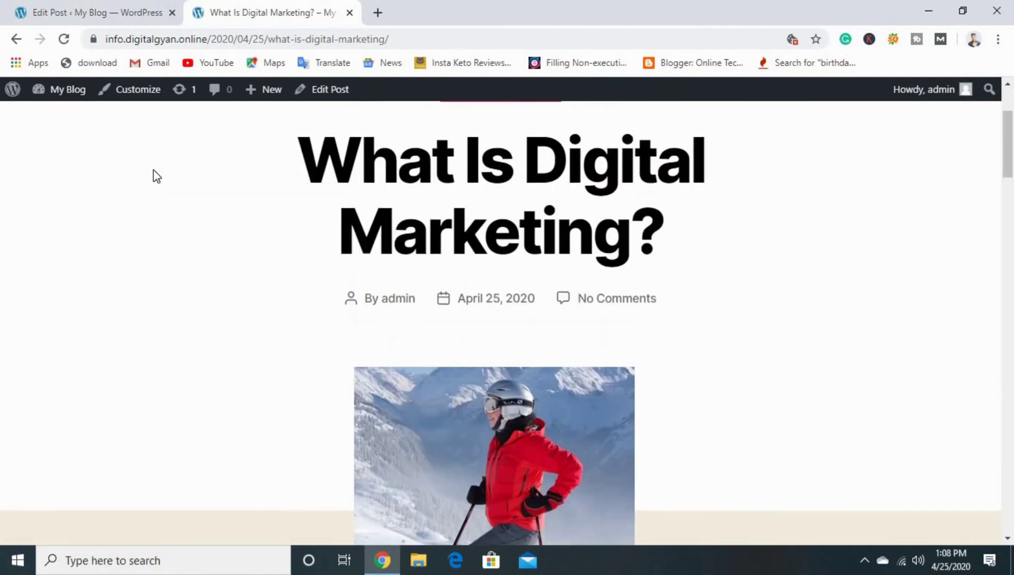
scroll(156, 176, "down", 15)
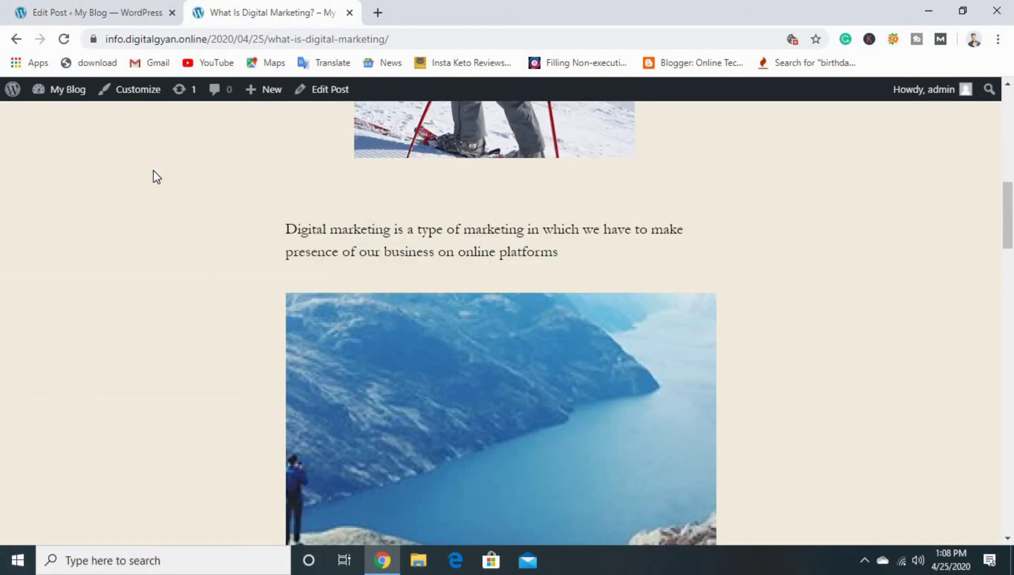
scroll(154, 175, "down", 3)
scroll(154, 175, "up", 16)
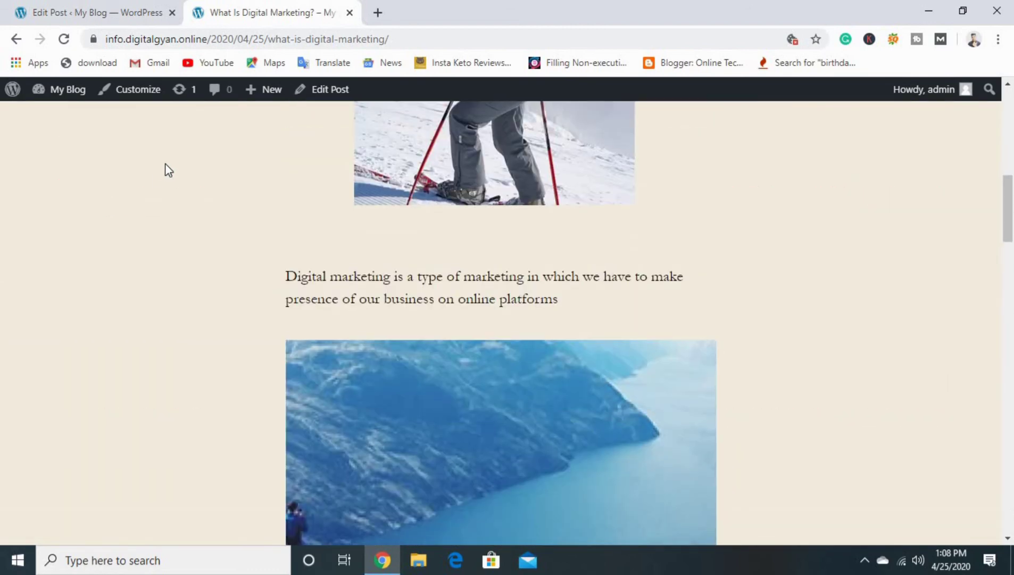
scroll(176, 170, "up", 8)
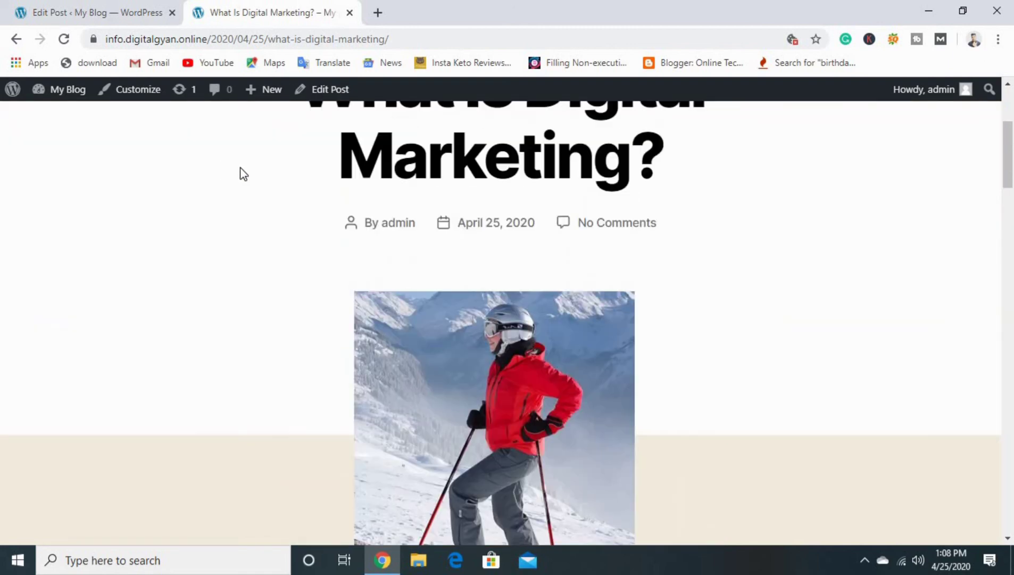
- Highlight the mountain image in the post content and the skier featured image on the live post to compare their placement
scroll(242, 170, "down", 10)
scroll(288, 196, "down", 3)
left_click_drag(251, 126, 790, 405)
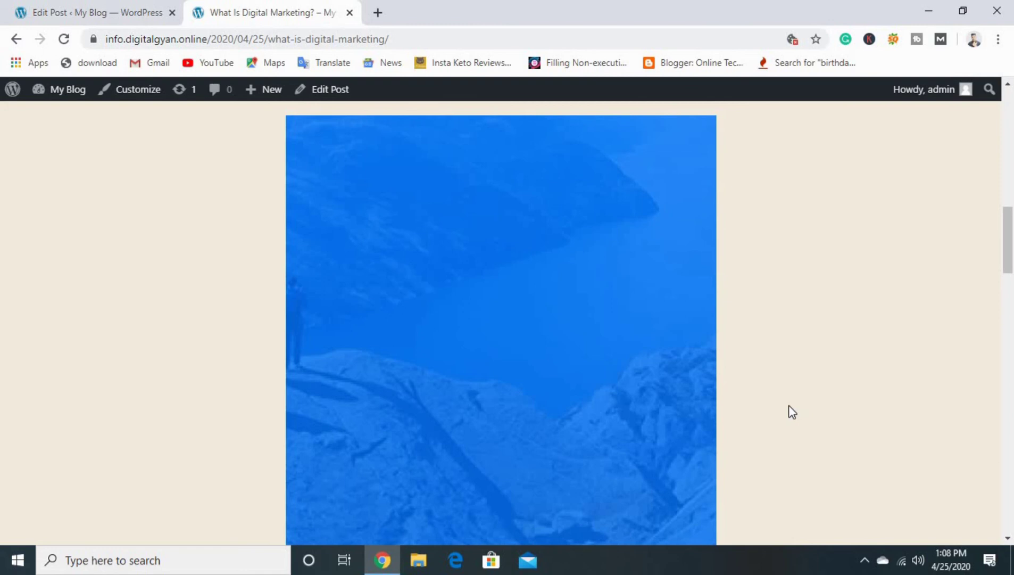
scroll(638, 376, "up", 10)
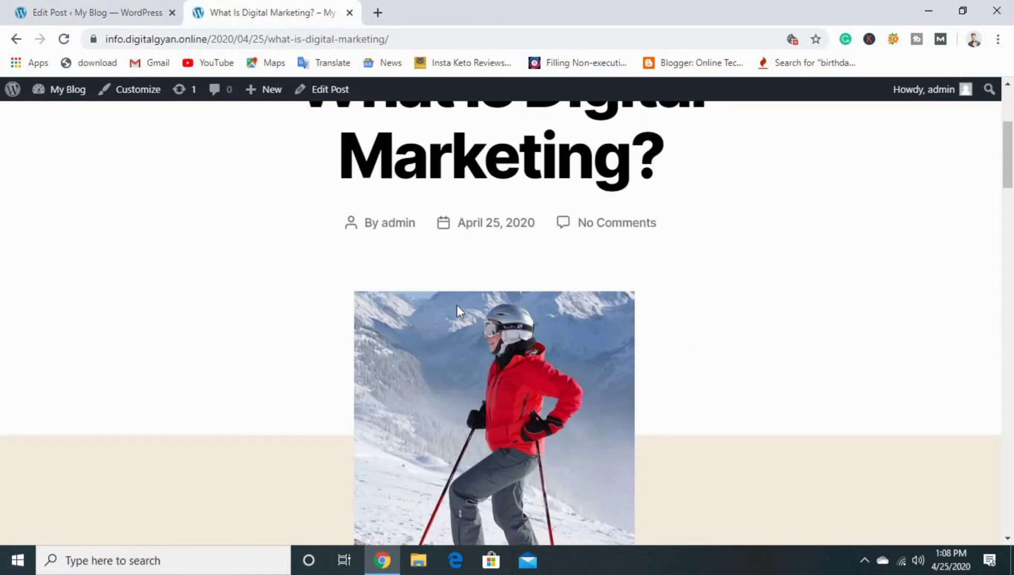
left_click_drag(350, 288, 683, 452)
scroll(686, 449, "down", 4)
scroll(685, 449, "up", 4)
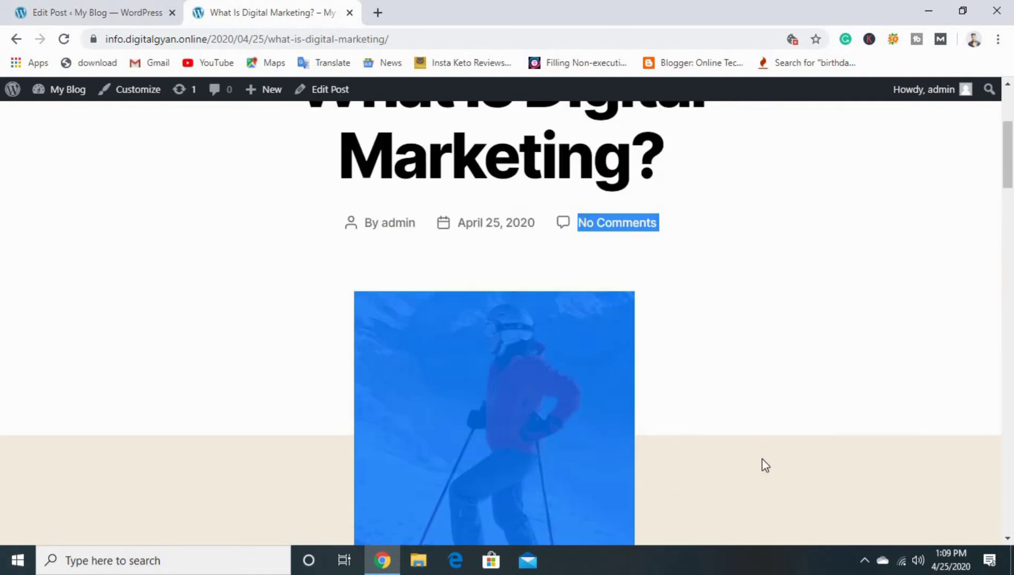
- Highlight the live post's paragraph and examine how it sits between the featured image and the content image
scroll(763, 475, "down", 6)
left_click_drag(282, 353, 636, 387)
scroll(636, 381, "down", 6)
scroll(635, 377, "up", 6)
scroll(634, 378, "down", 6)
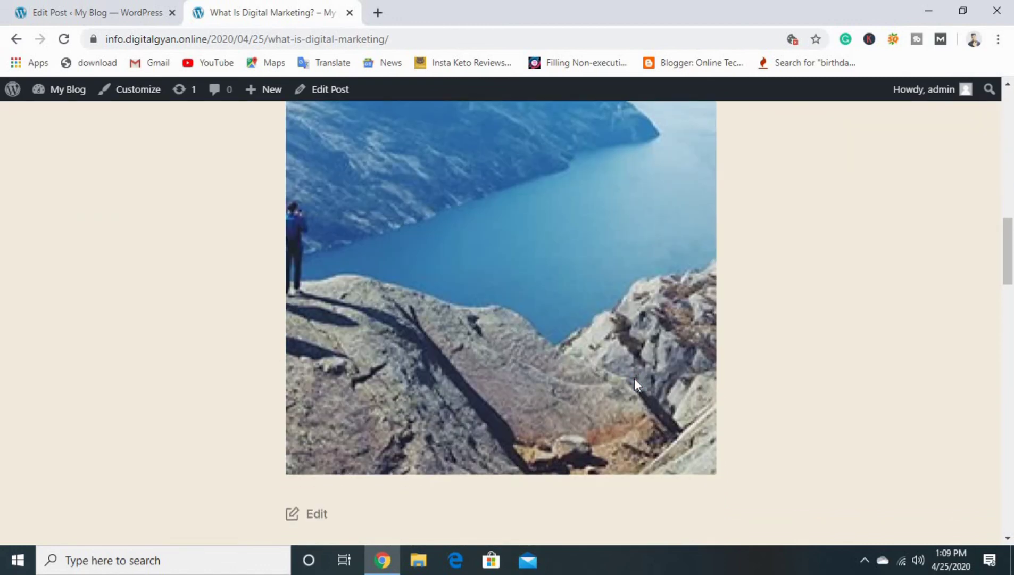
scroll(634, 381, "up", 10)
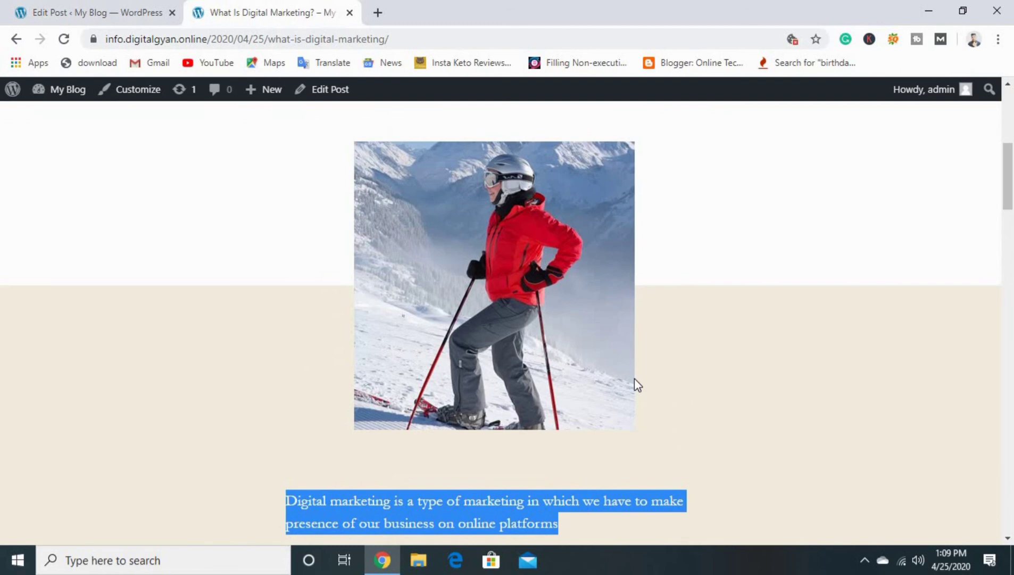
scroll(635, 379, "down", 4)
scroll(634, 379, "up", 3)
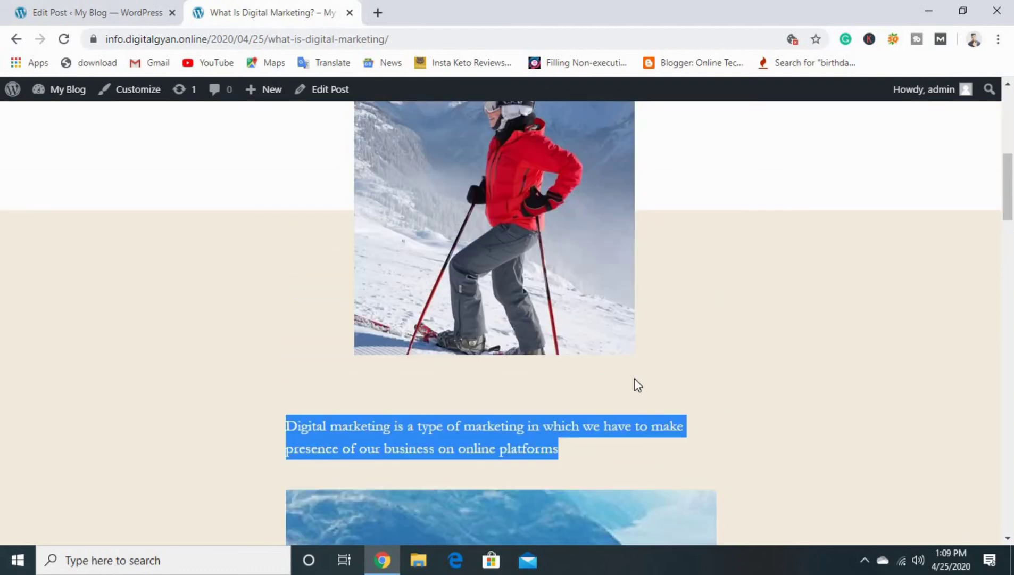
scroll(635, 377, "up", 1)
- Review the post's featured image, excerpt and discussion settings in the editor and return to the list of all posts
left_click(68, 8)
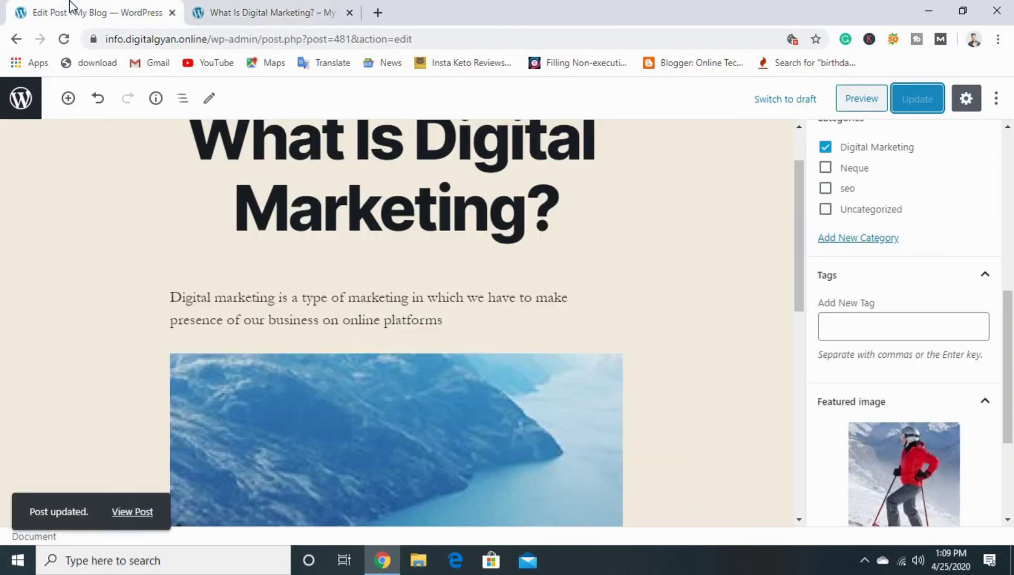
scroll(844, 286, "down", 3)
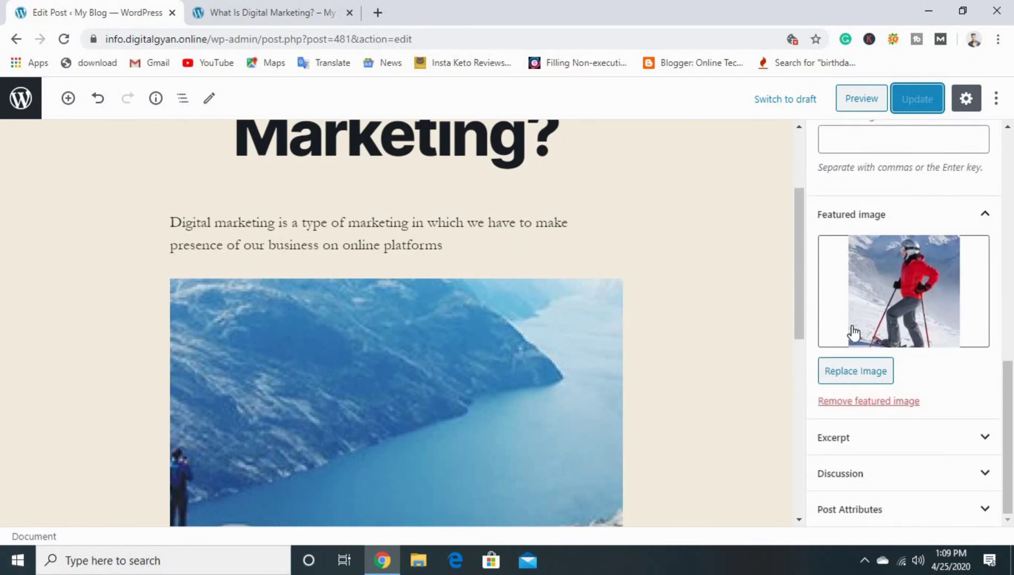
left_click(959, 451)
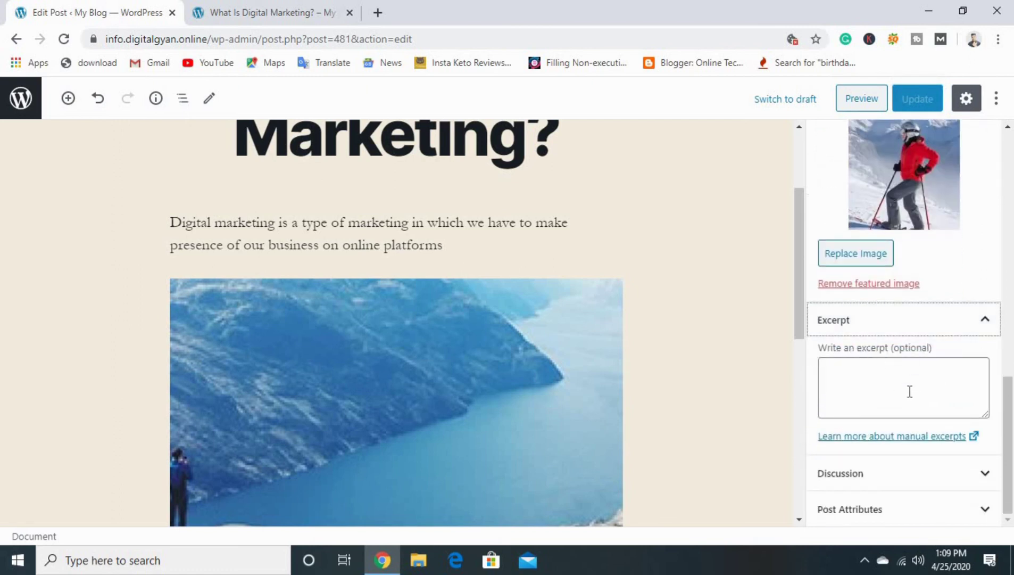
left_click(976, 479)
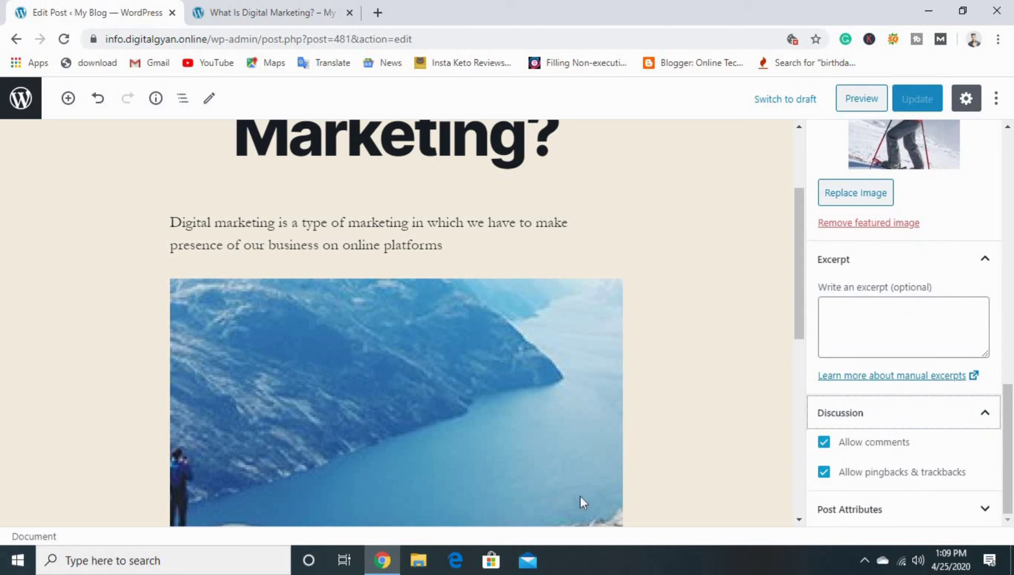
scroll(484, 407, "up", 3)
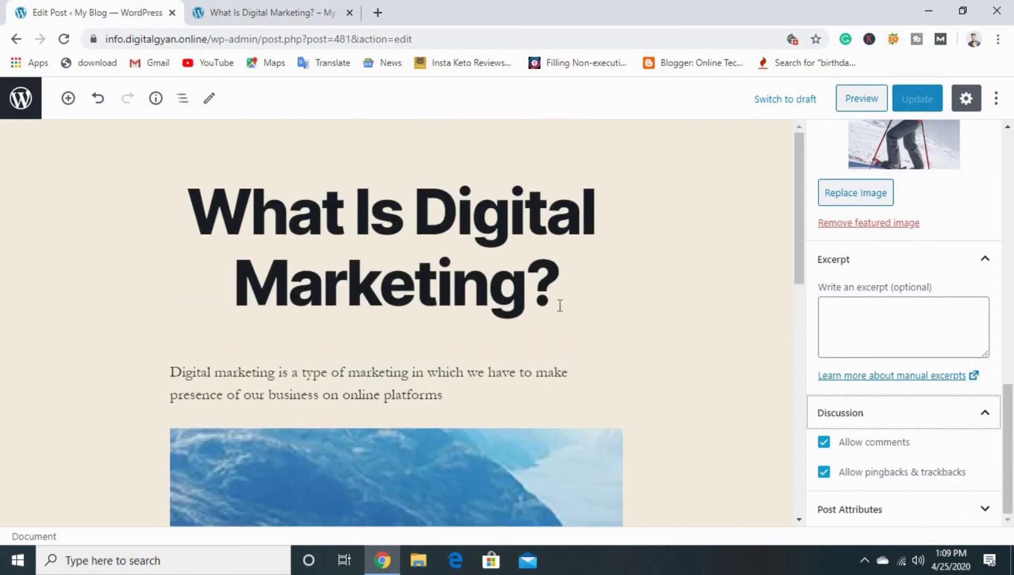
left_click(16, 38)
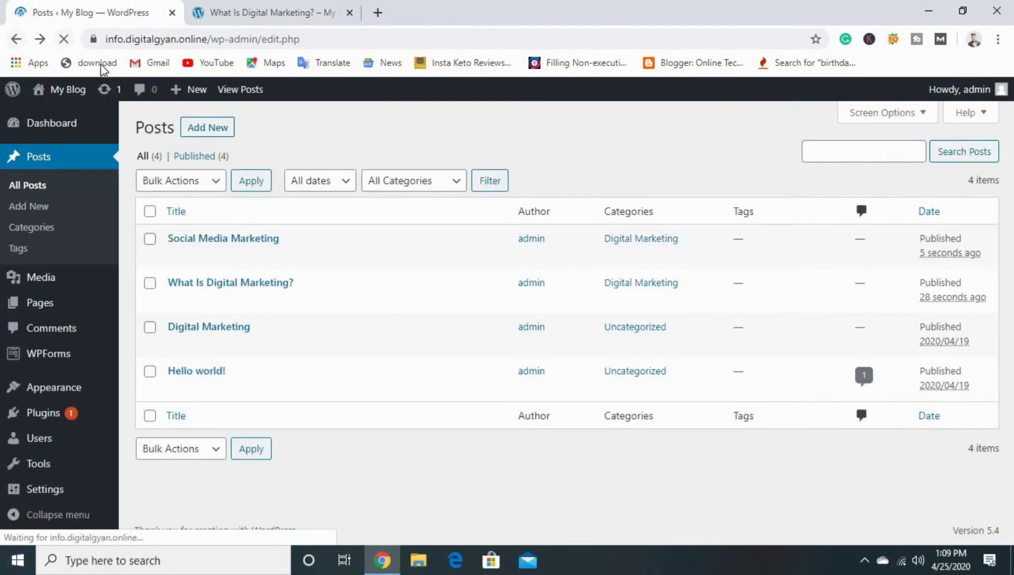